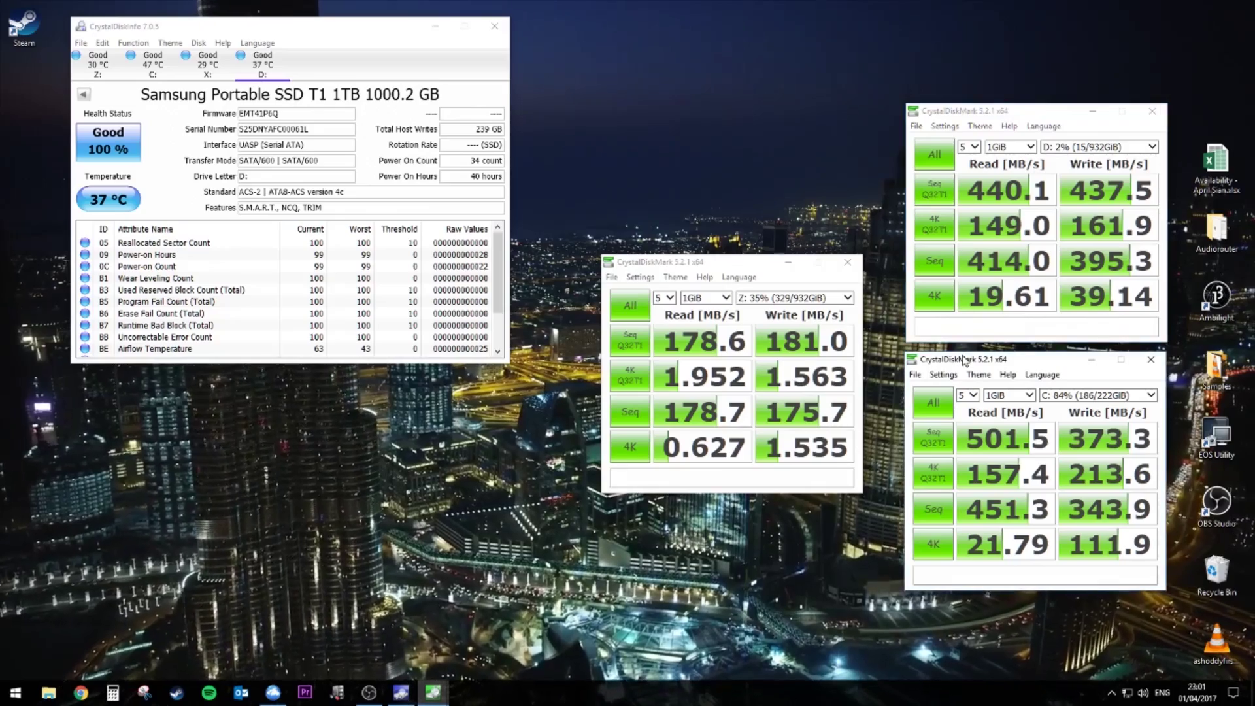
- Compare the disk details of drives C: and Z: in CrystalDiskInfo with the Z: benchmark results in CrystalDiskMark
left_click(152, 64)
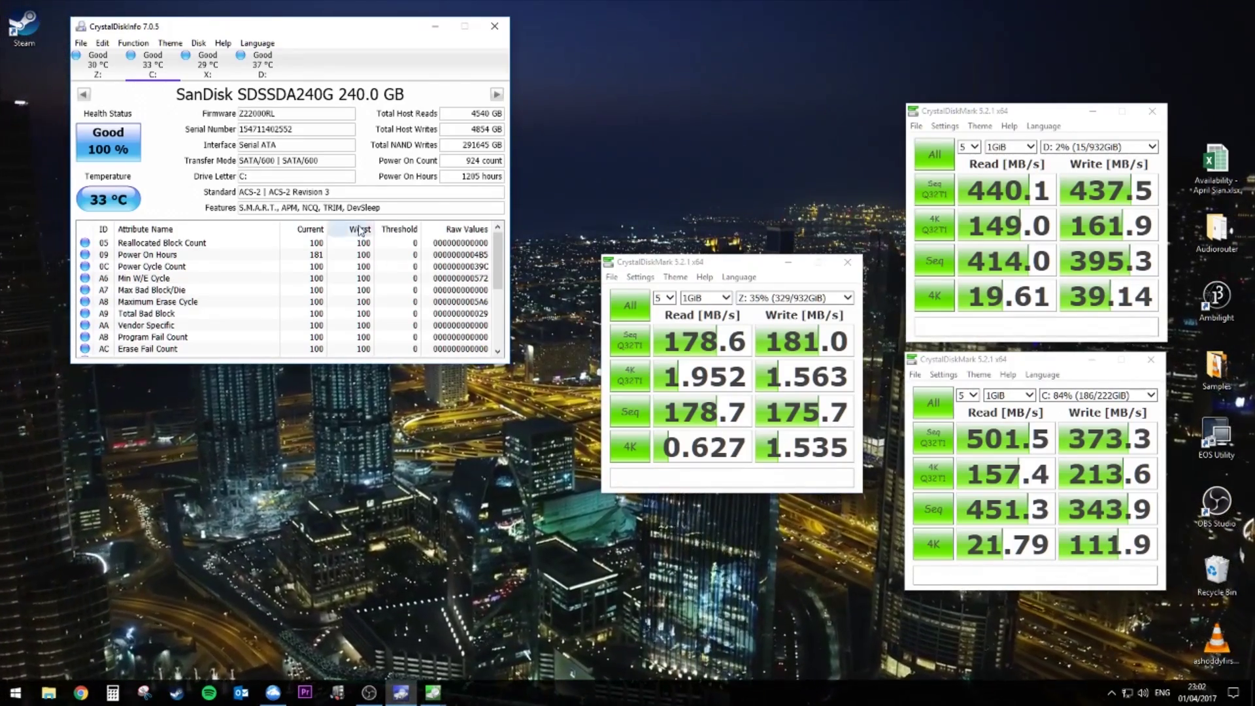
left_click(653, 262)
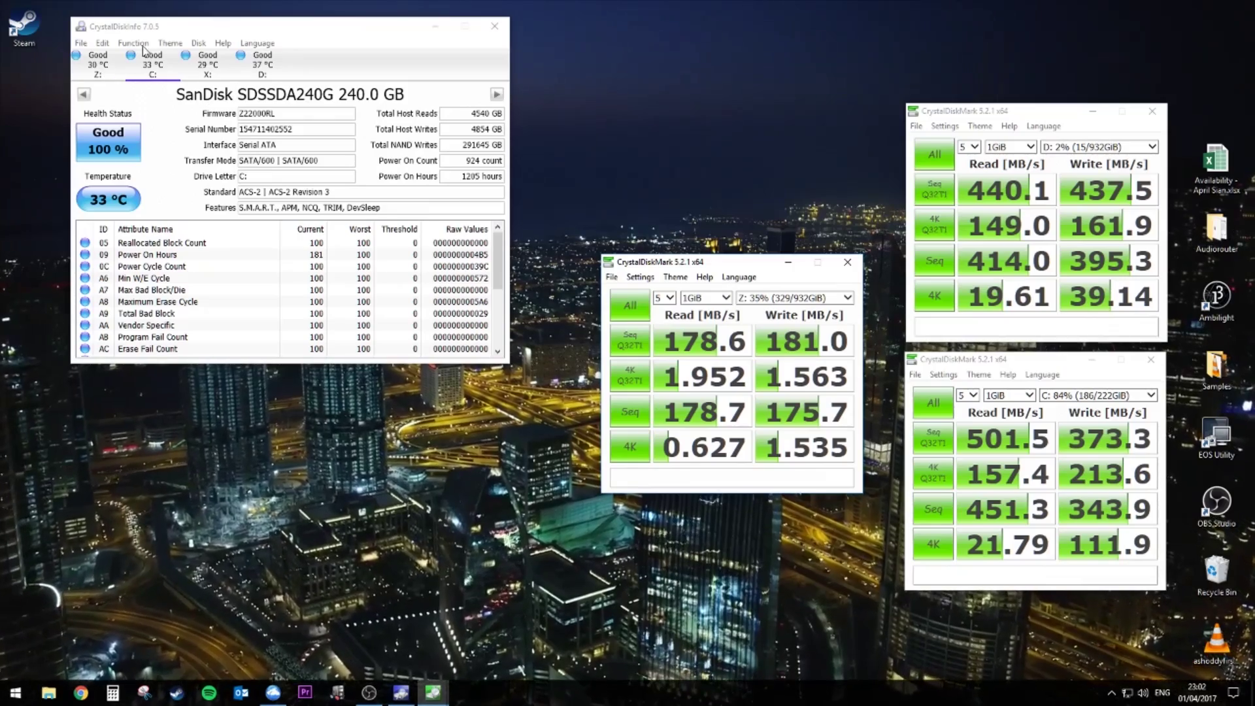
left_click(96, 66)
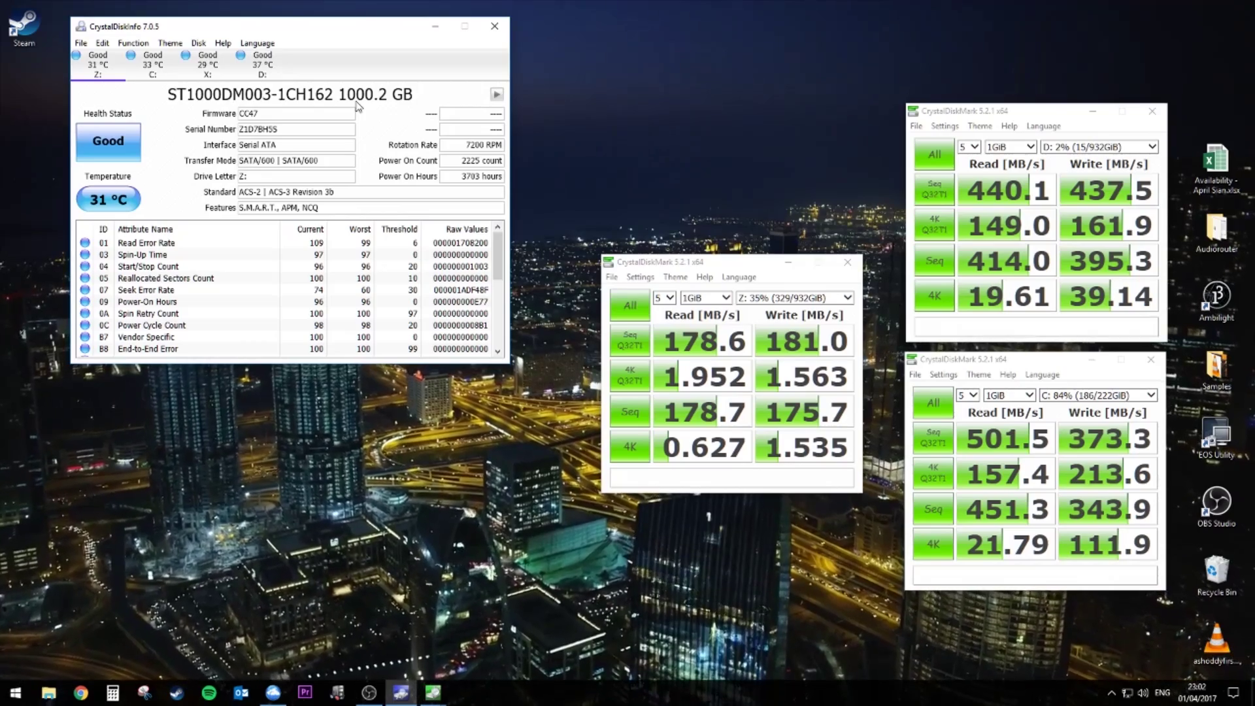
left_click(733, 268)
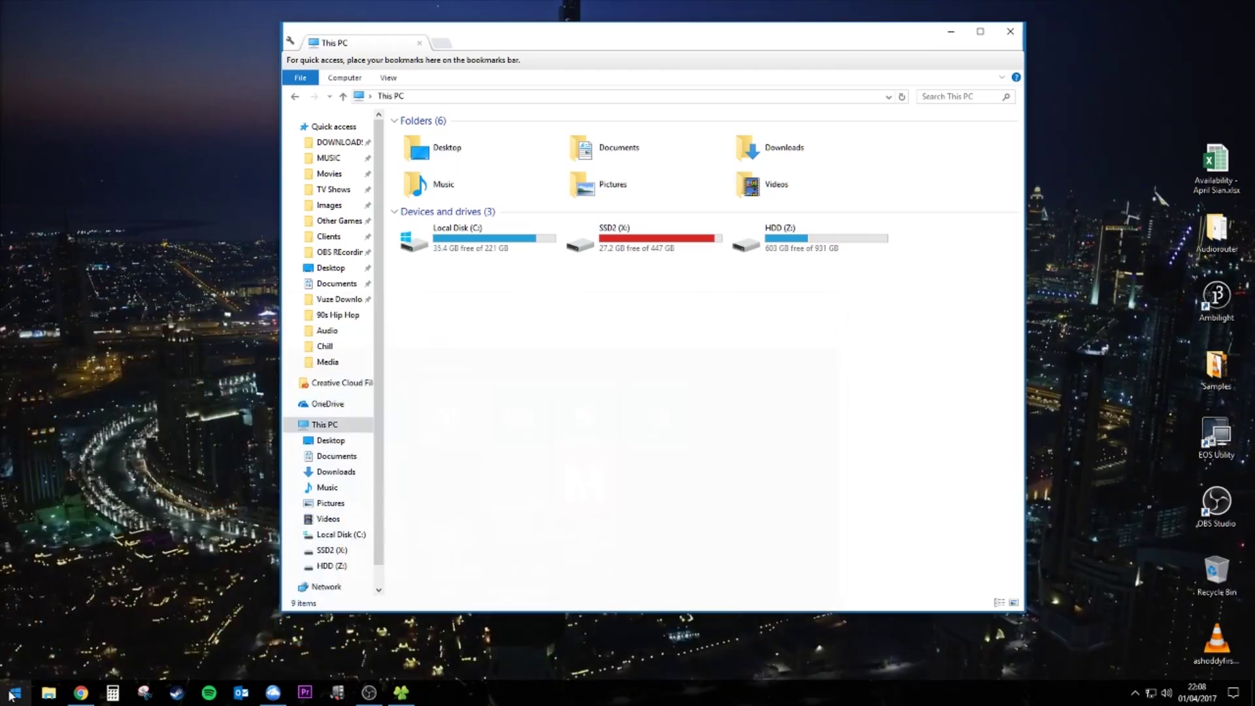
- Search Windows for "format" and open the Create and format hard disk partitions tool
left_click(12, 694)
type("format")
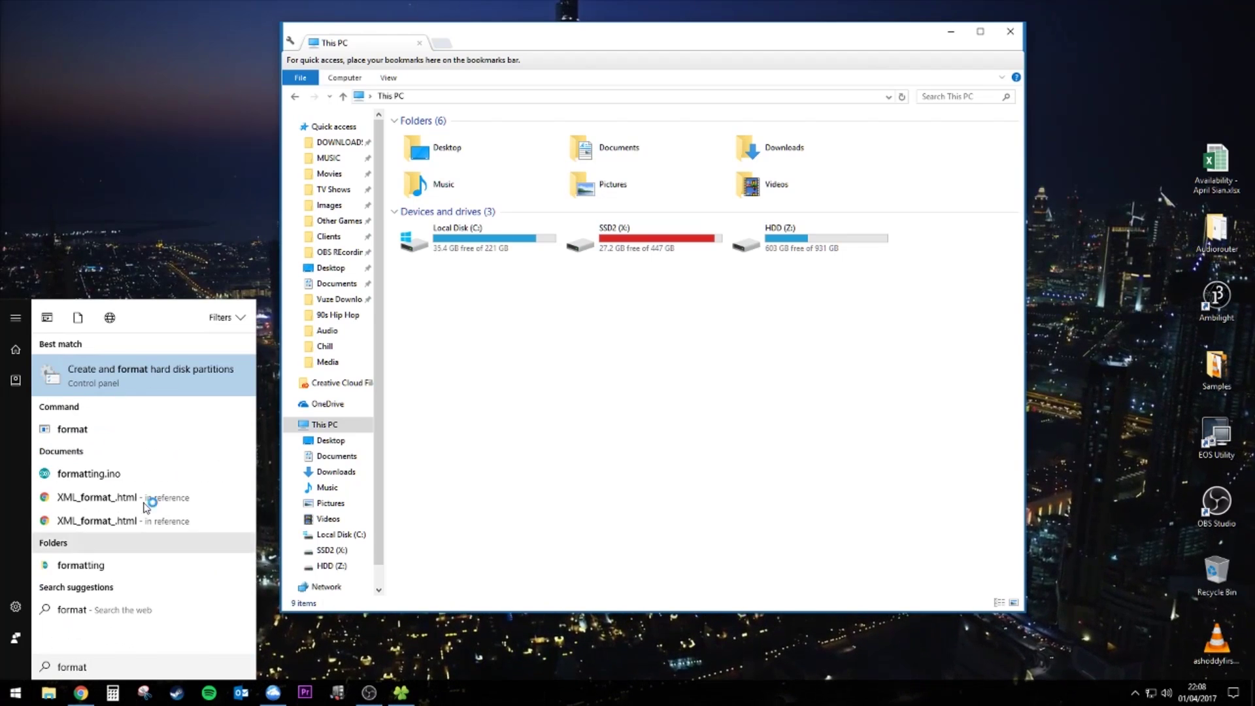
left_click(101, 372)
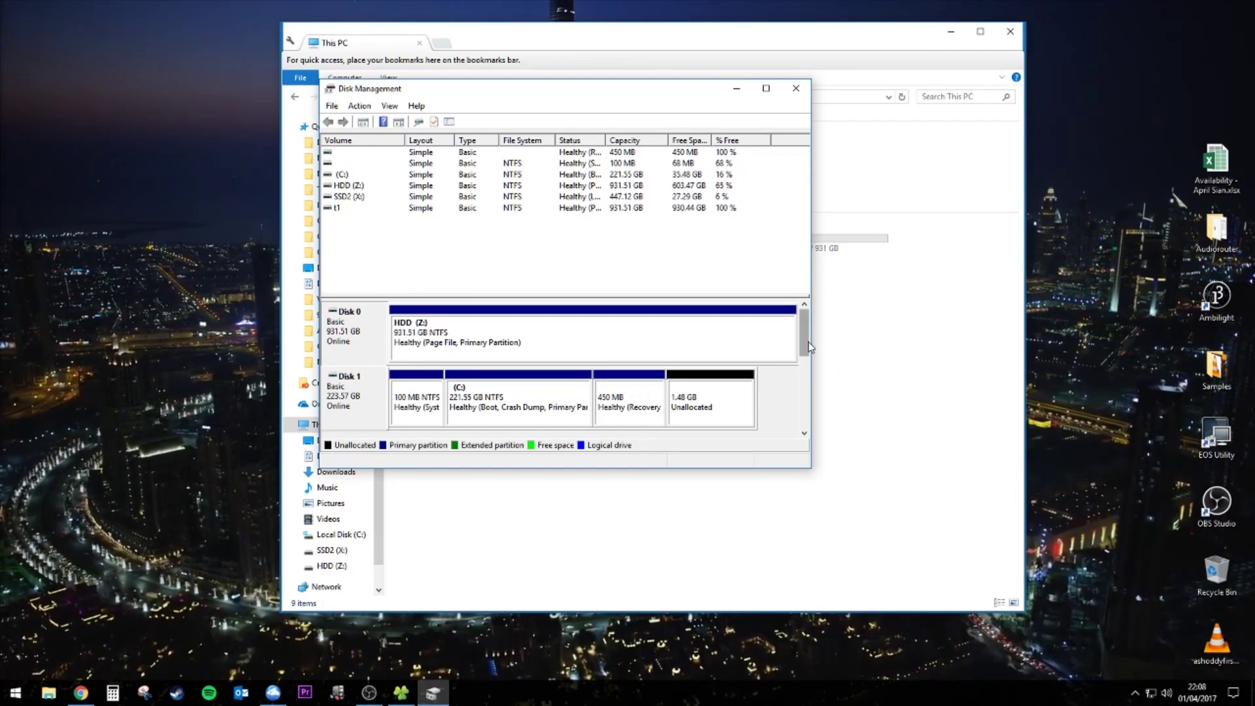
- Assign drive letter D to the t1 volume on Disk 3
mouse_move(808, 342)
left_mouse_down()
mouse_move(784, 420)
mouse_move(803, 388)
left_mouse_up()
left_click(628, 408)
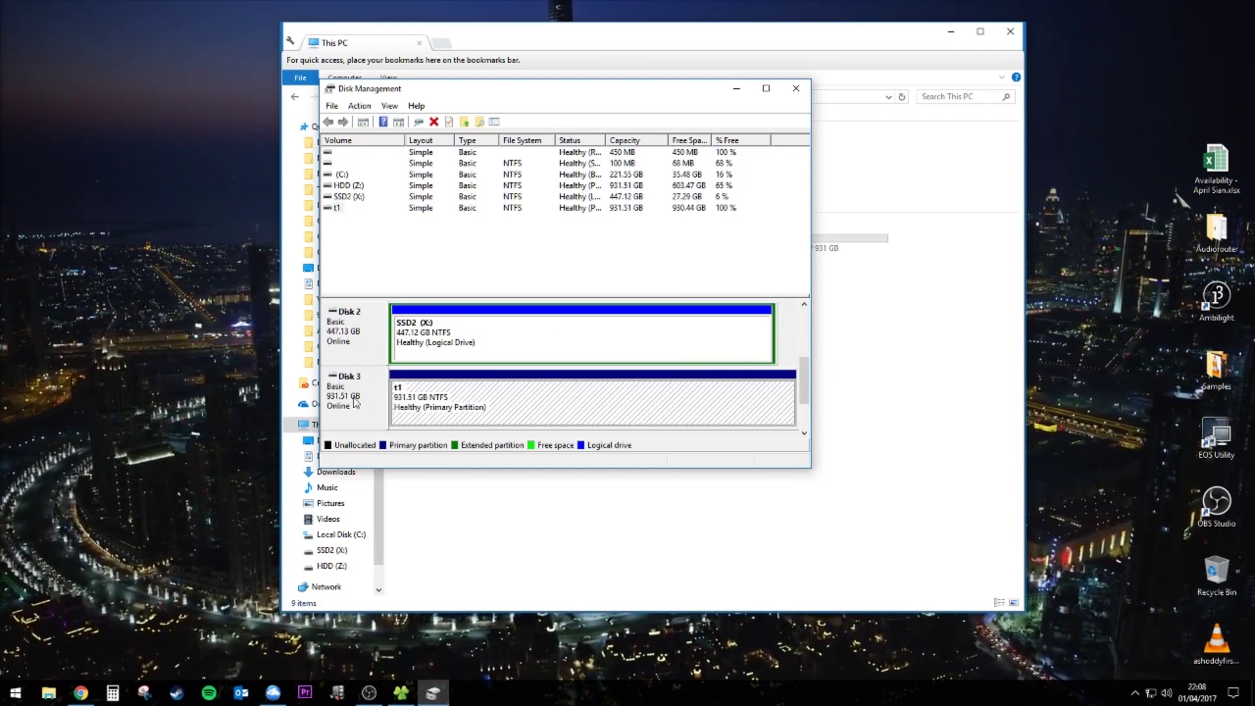
right_click(467, 414)
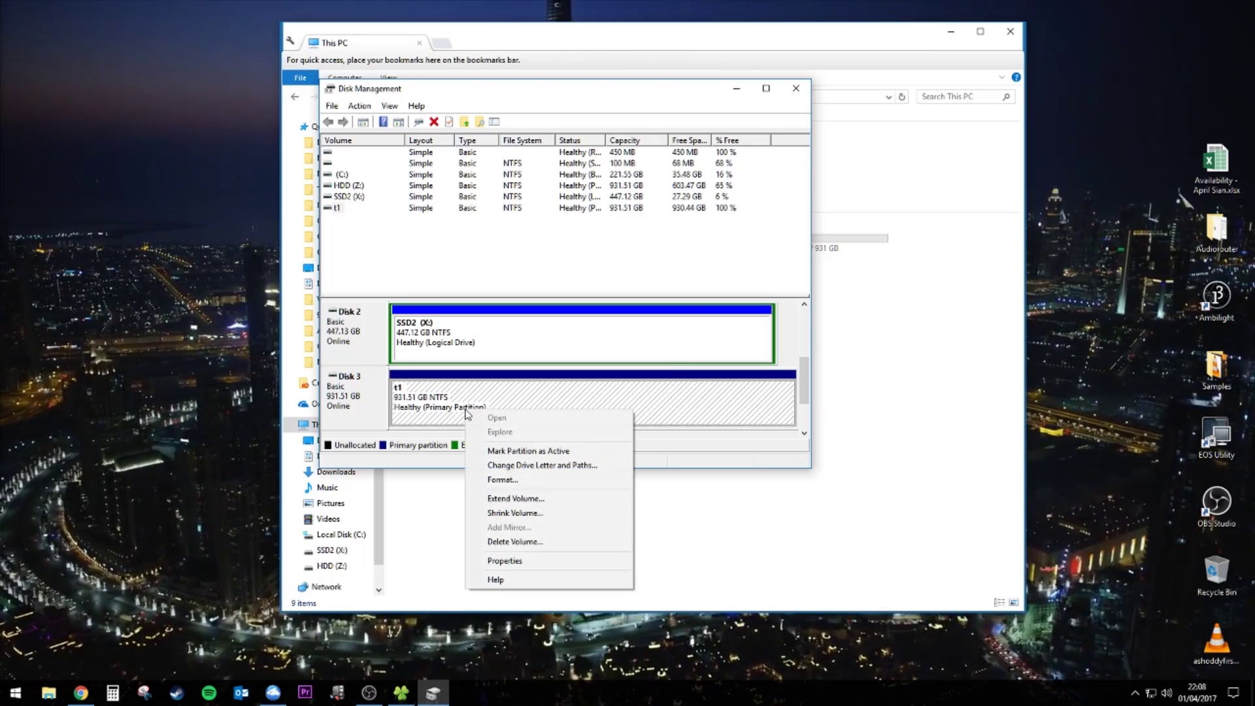
left_click(542, 464)
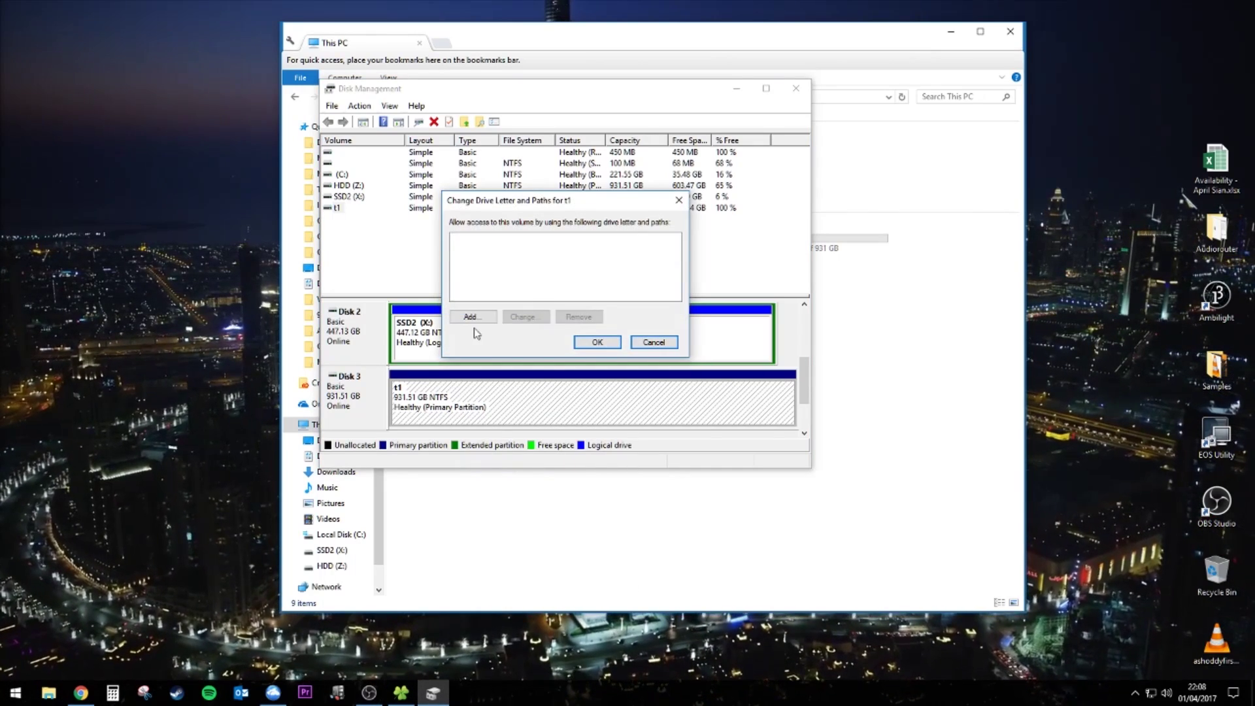
left_click(471, 317)
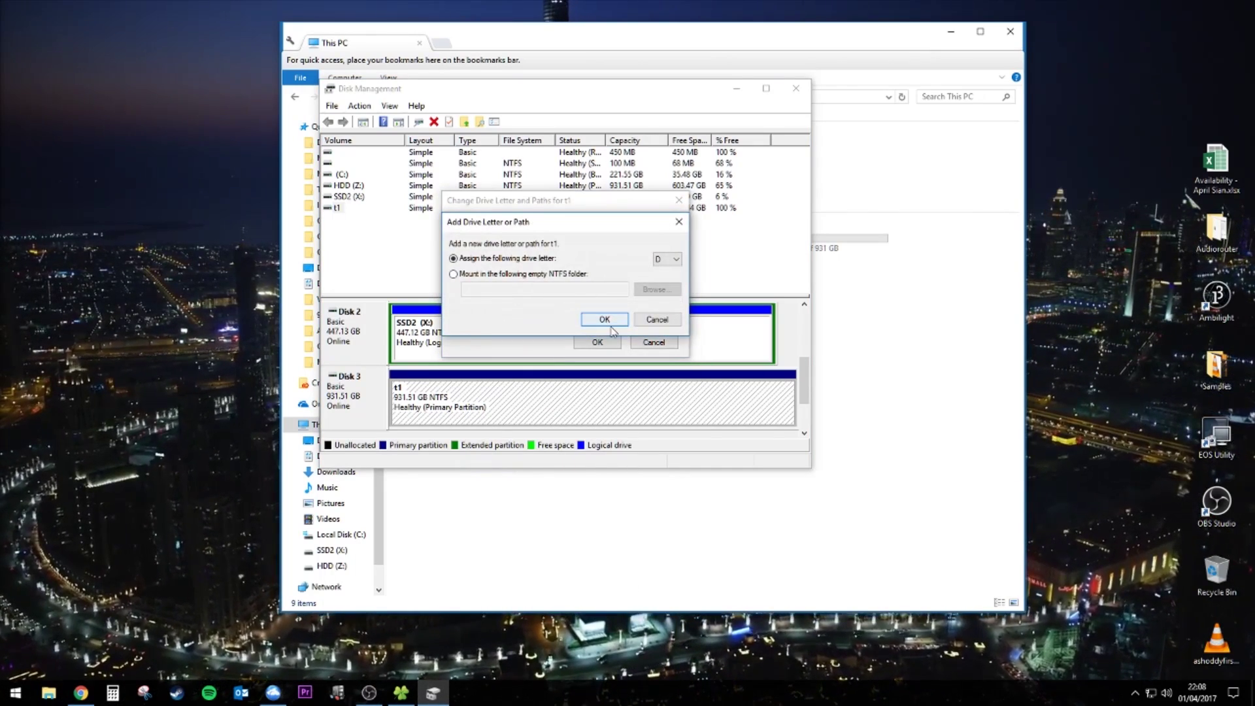
left_click(605, 319)
- Quick-format the t1 (D:) volume as NTFS with the default allocation unit size and label t1, and close Disk Management
right_click(516, 320)
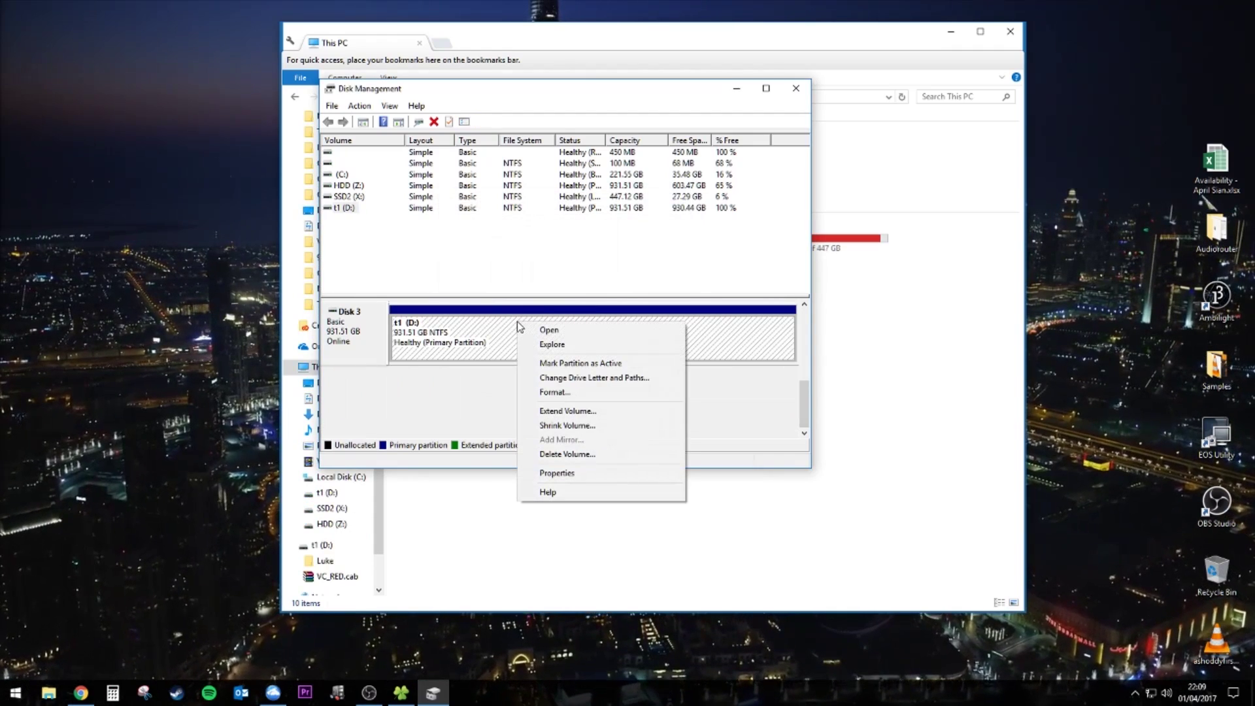
left_click(554, 392)
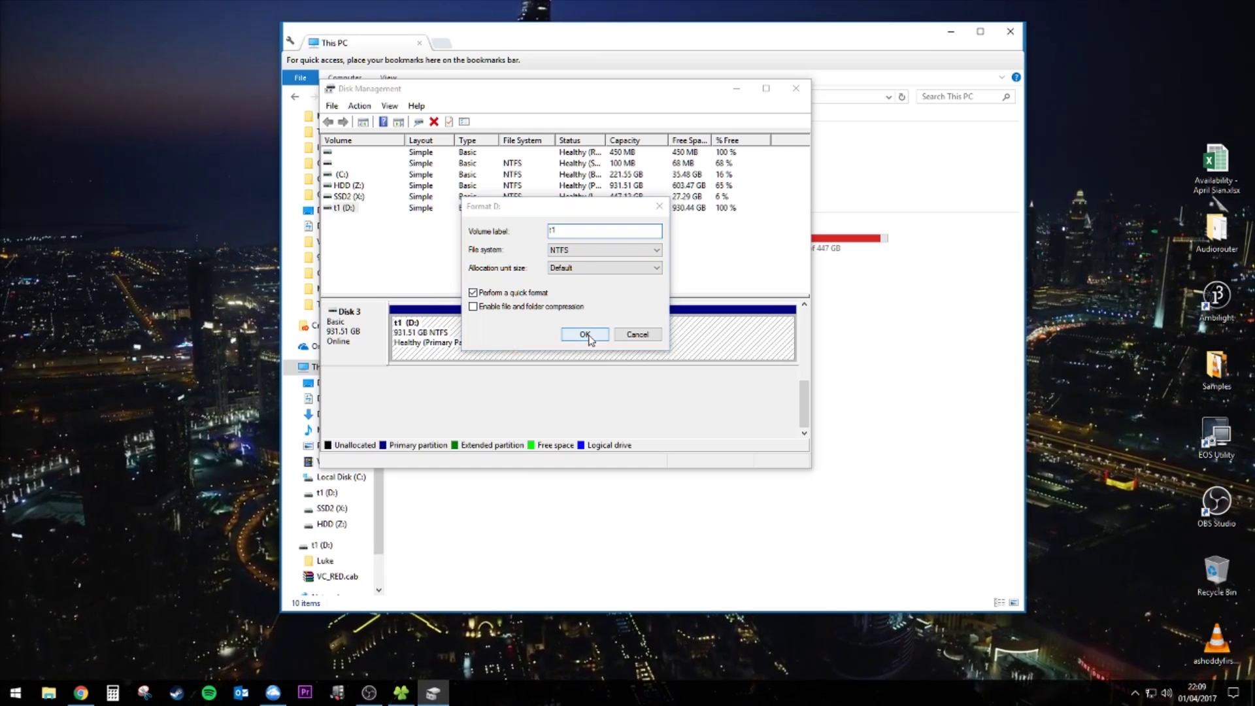
left_click(586, 335)
left_click(681, 396)
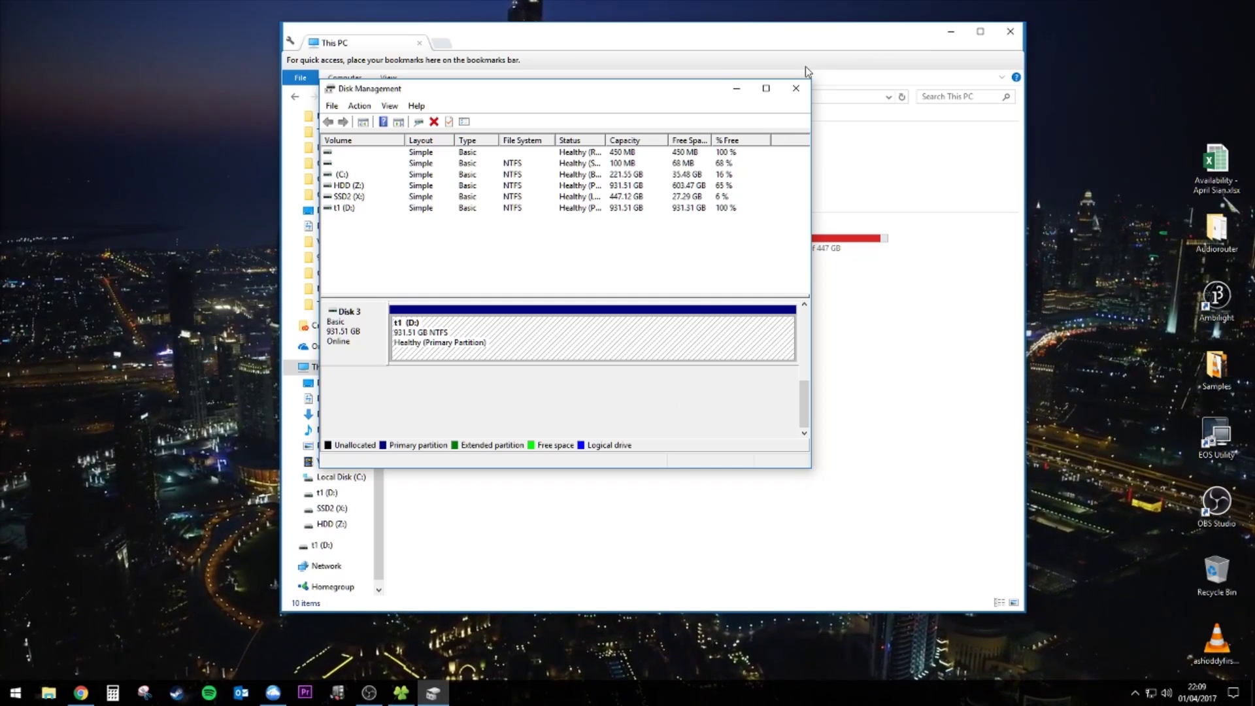
left_click(795, 88)
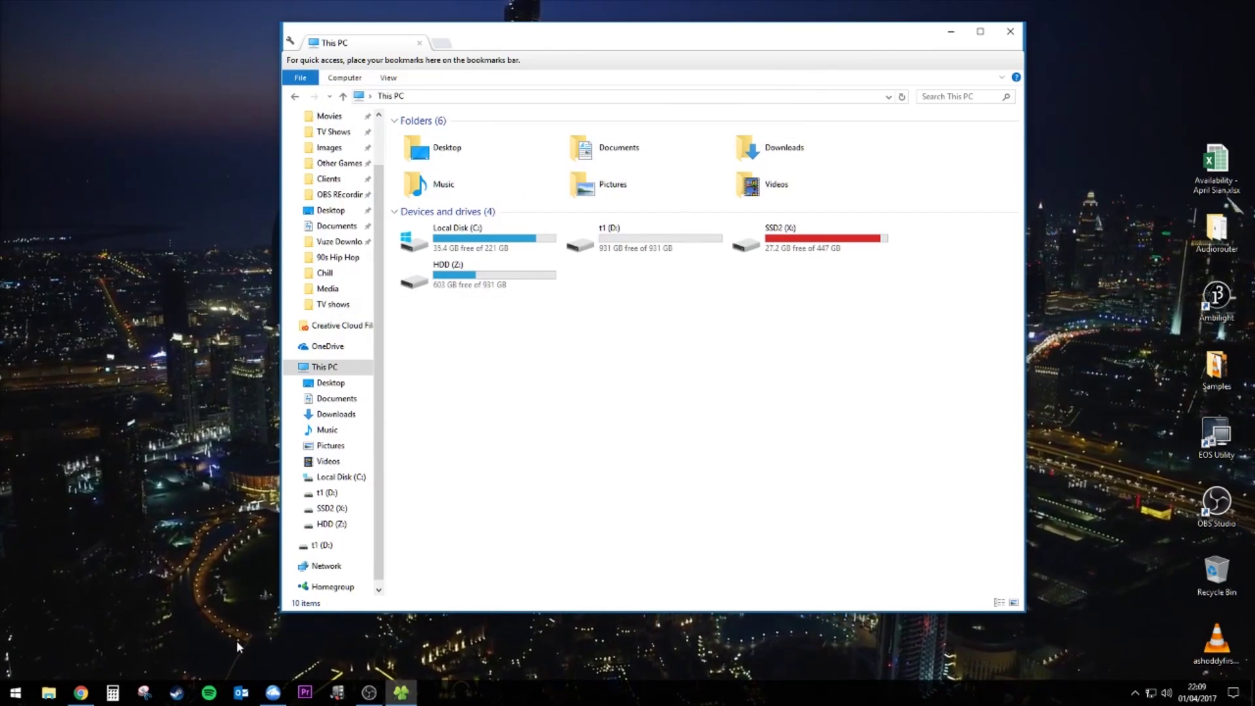
- Download the Steam installer from the Steam website in Chrome, show SteamSetup.exe in its folder and close the browser
left_click(84, 691)
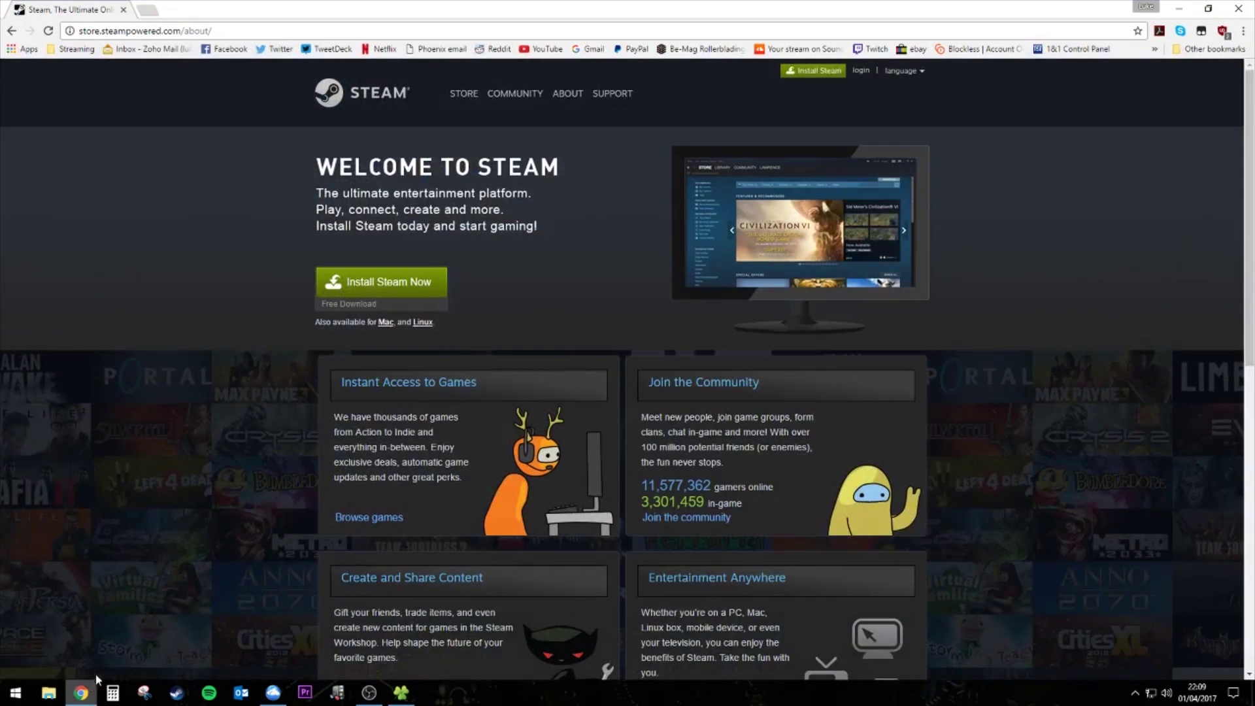
left_click(400, 288)
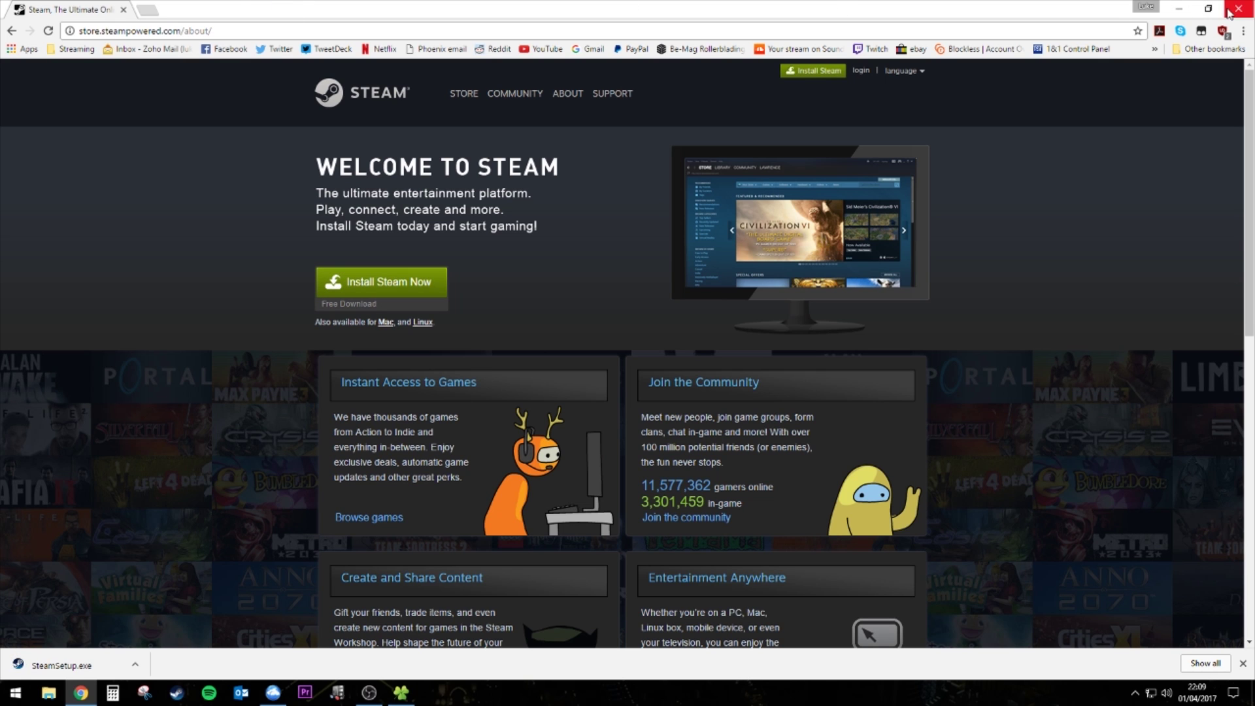
right_click(55, 666)
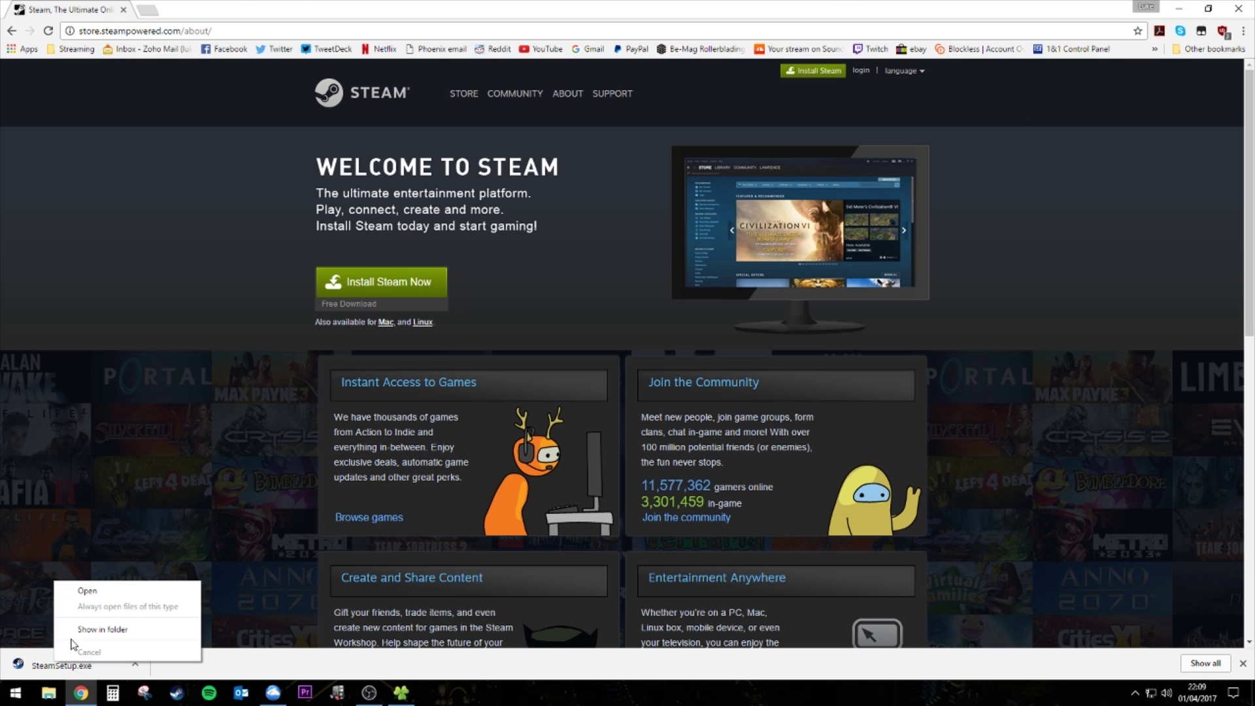
left_click(85, 628)
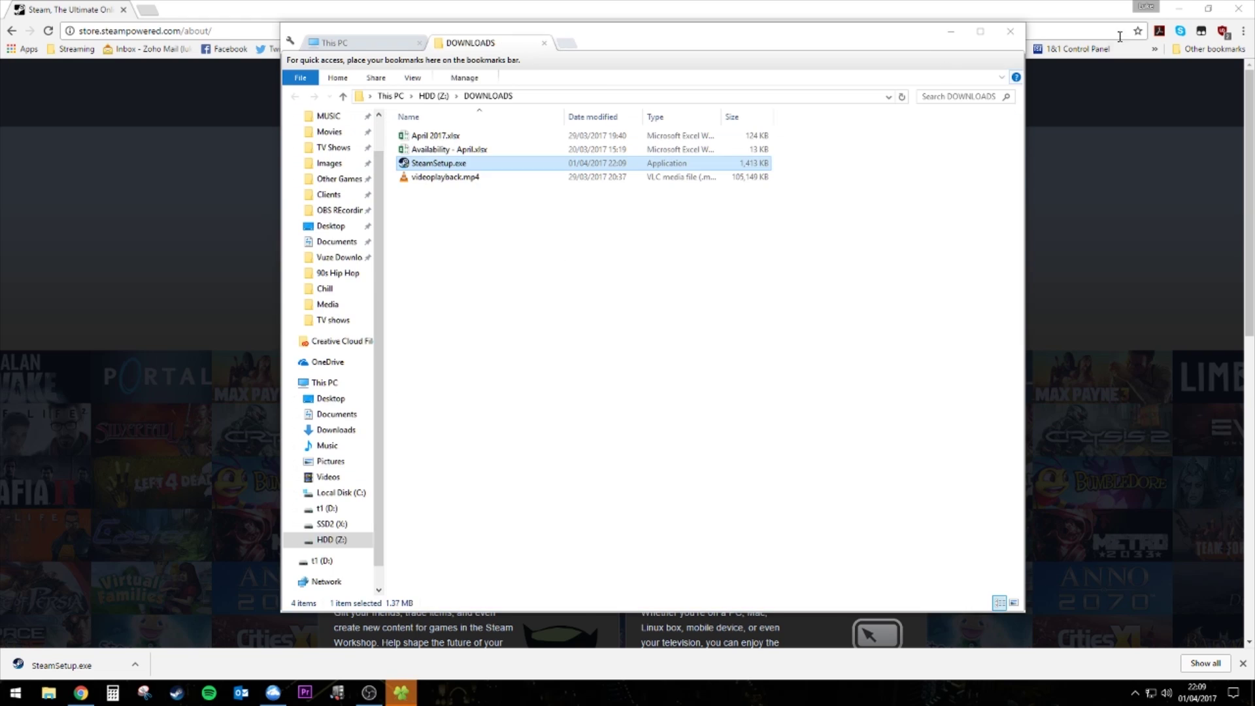
left_click(1238, 9)
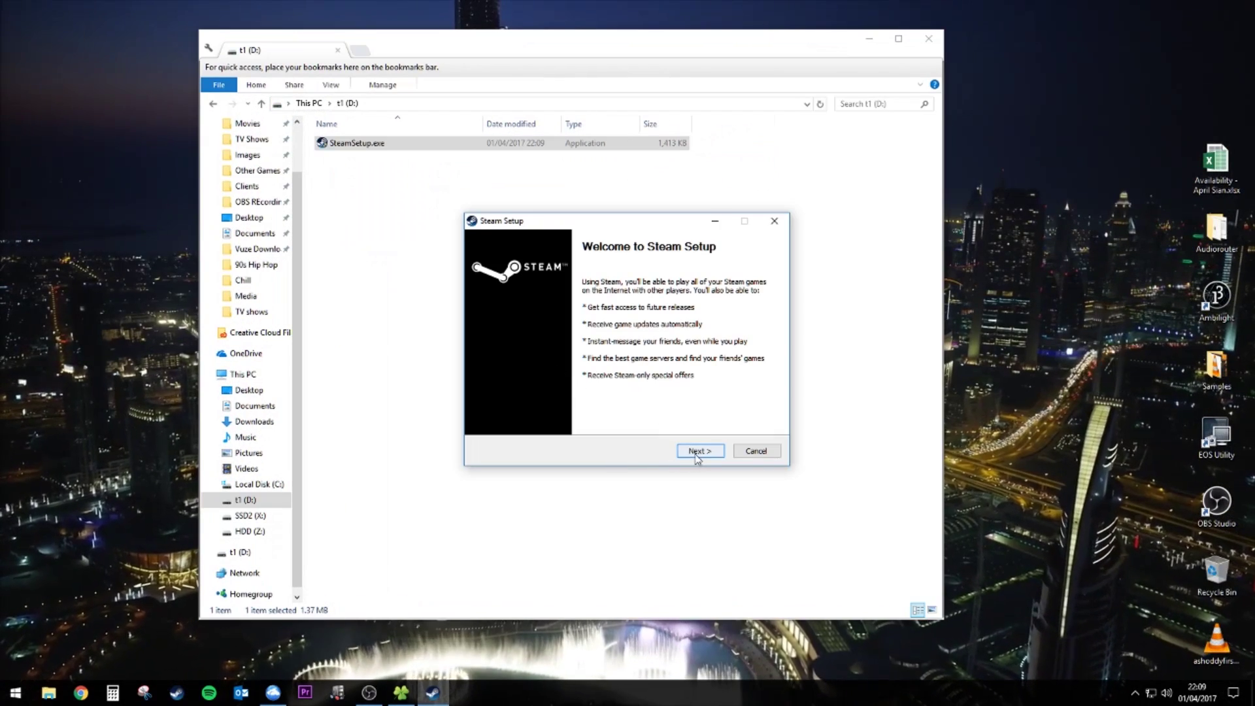
- Start the Steam setup, accept the license agreement and keep English as the language
left_click(697, 451)
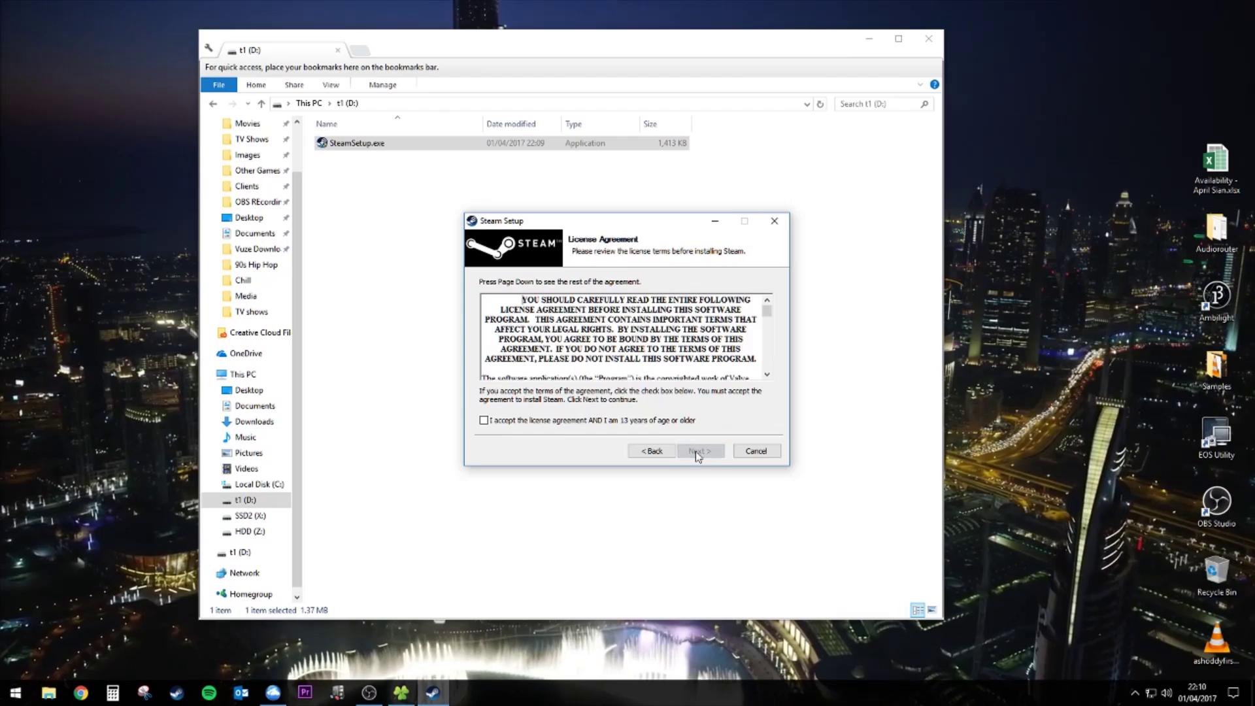
left_click(483, 420)
left_click(713, 451)
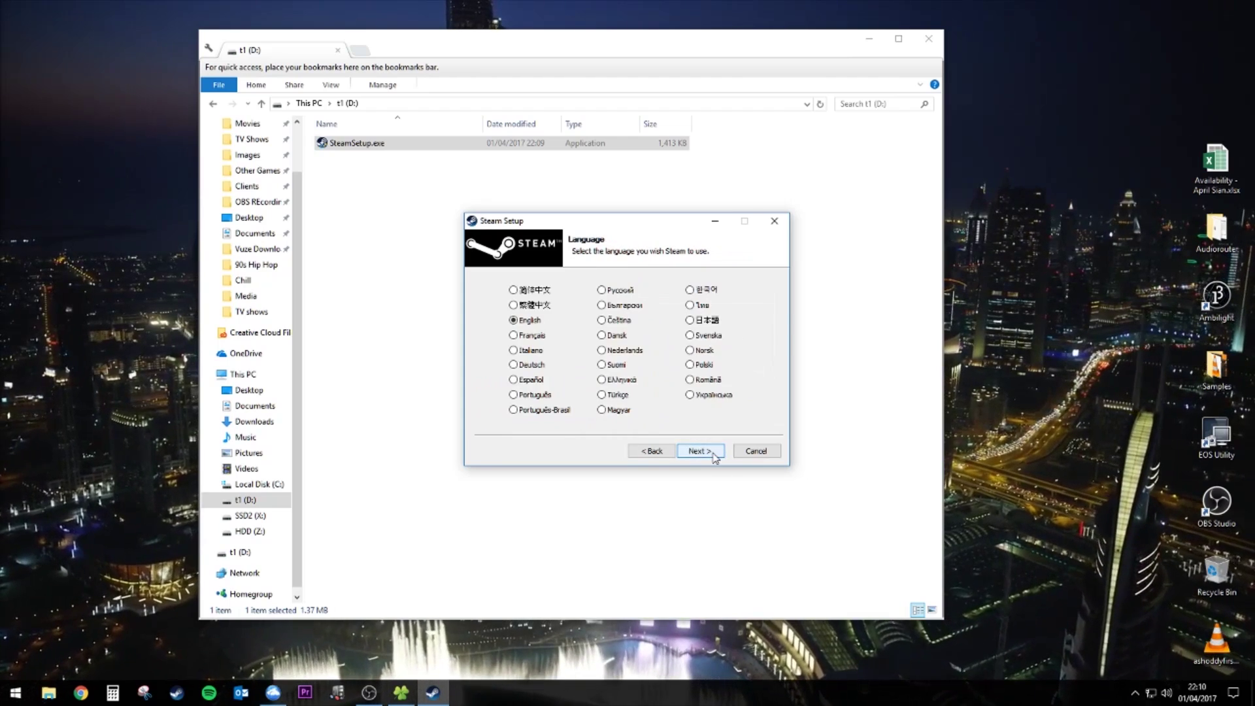
left_click(713, 454)
- Try to use the root of the t1 (D:) drive as Steam's destination folder
left_click(738, 373)
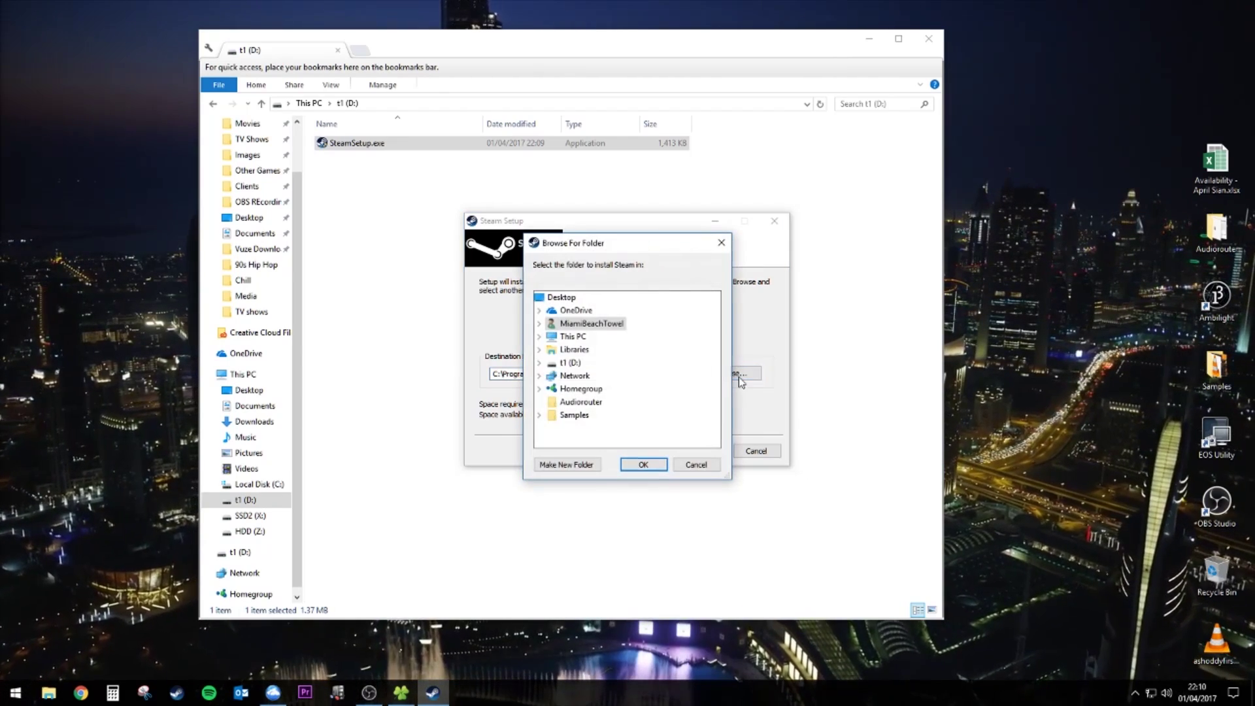
left_click(570, 362)
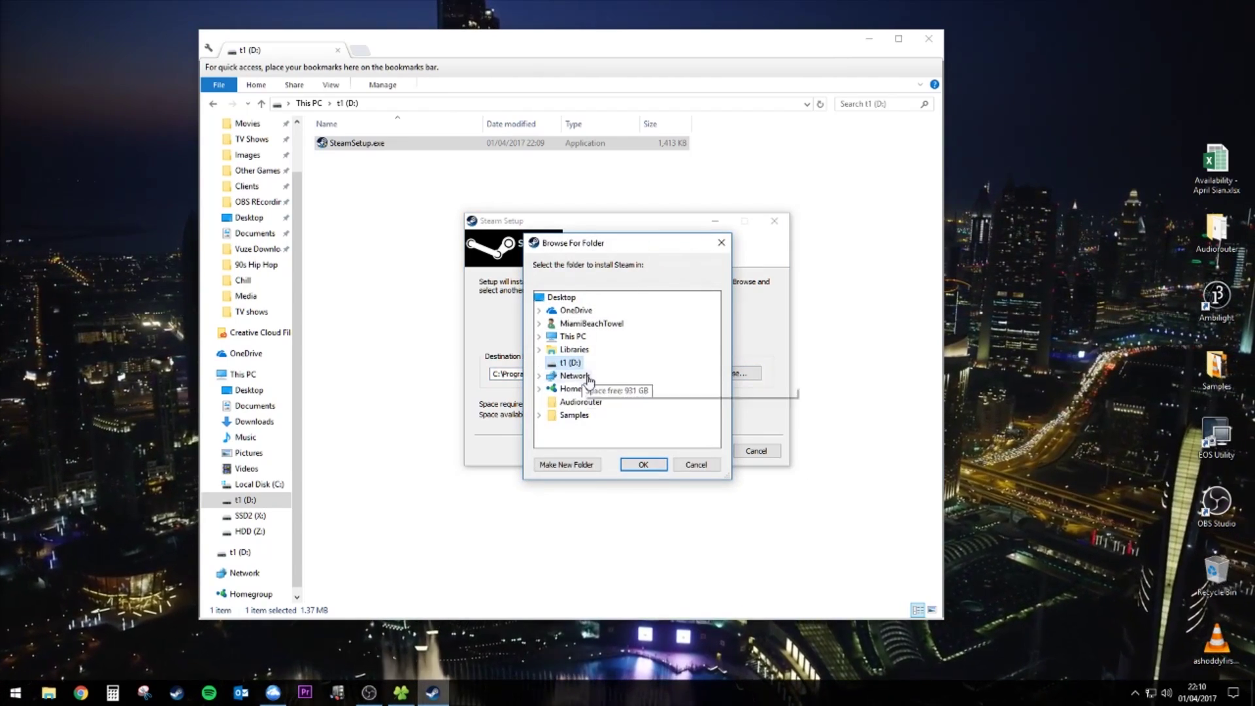
left_click(657, 470)
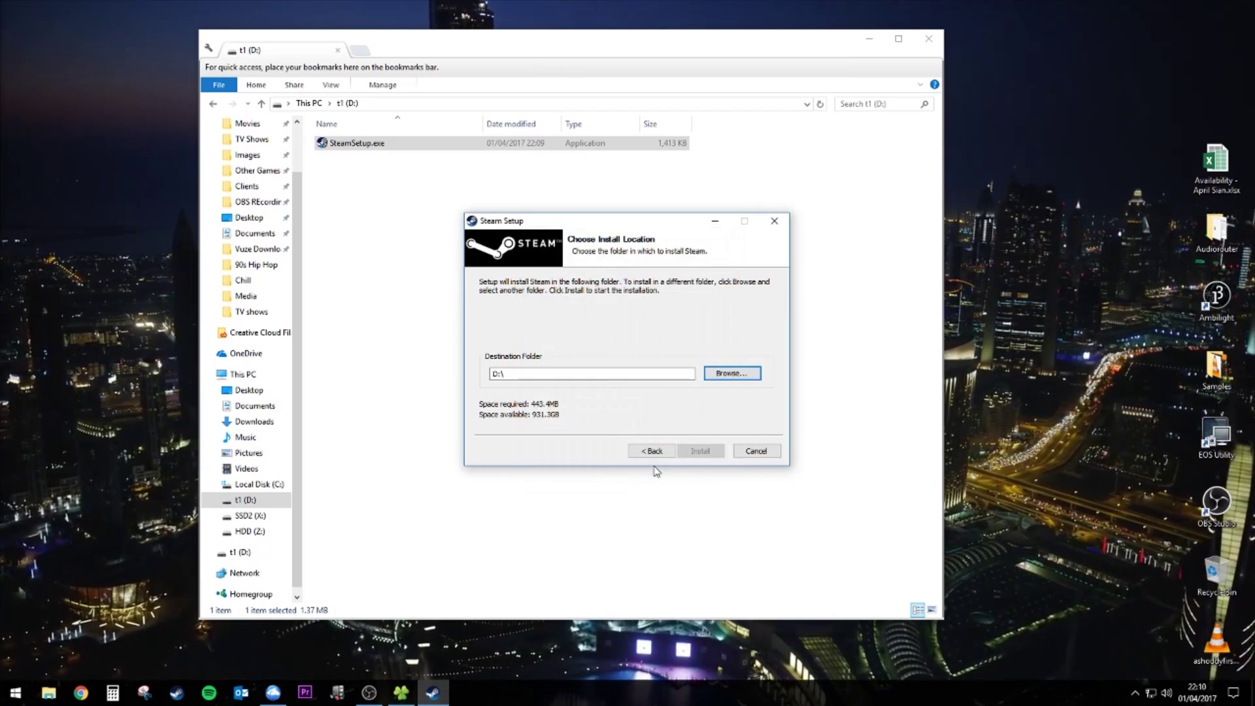
left_click(606, 374)
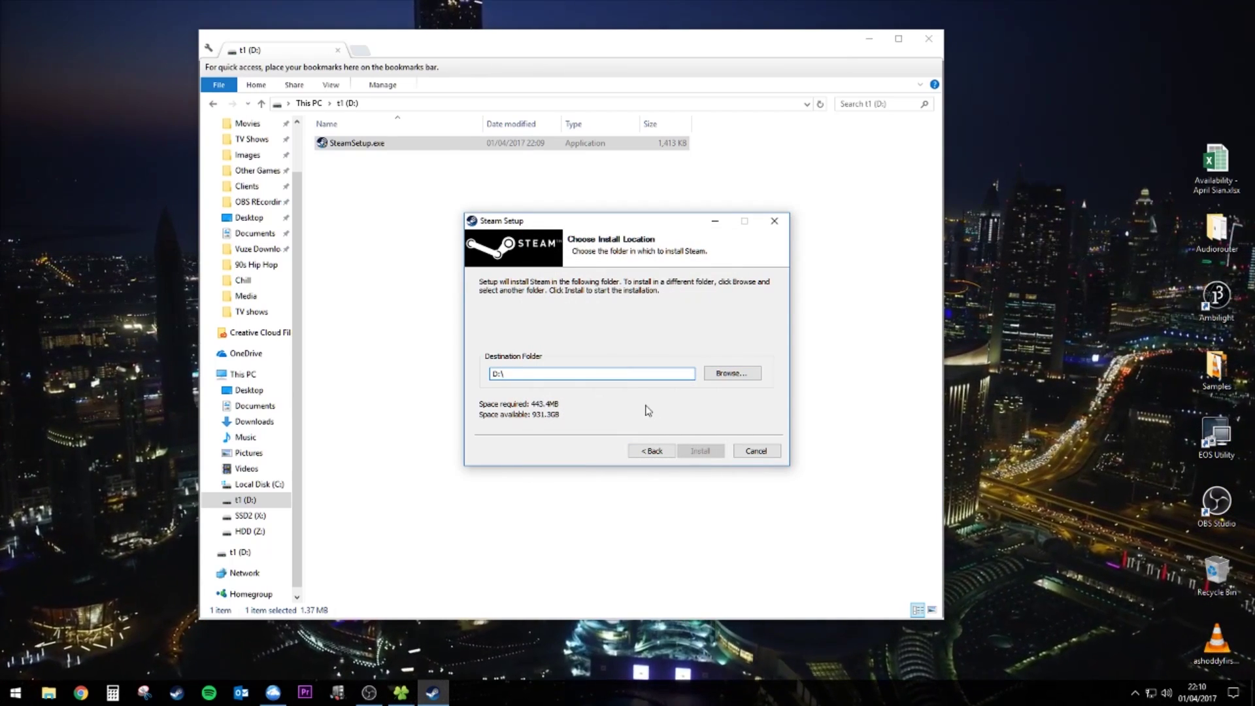
- Create a folder named Steam on the t1 (D:) drive and choose it as the install destination
left_click(732, 373)
left_click(558, 443)
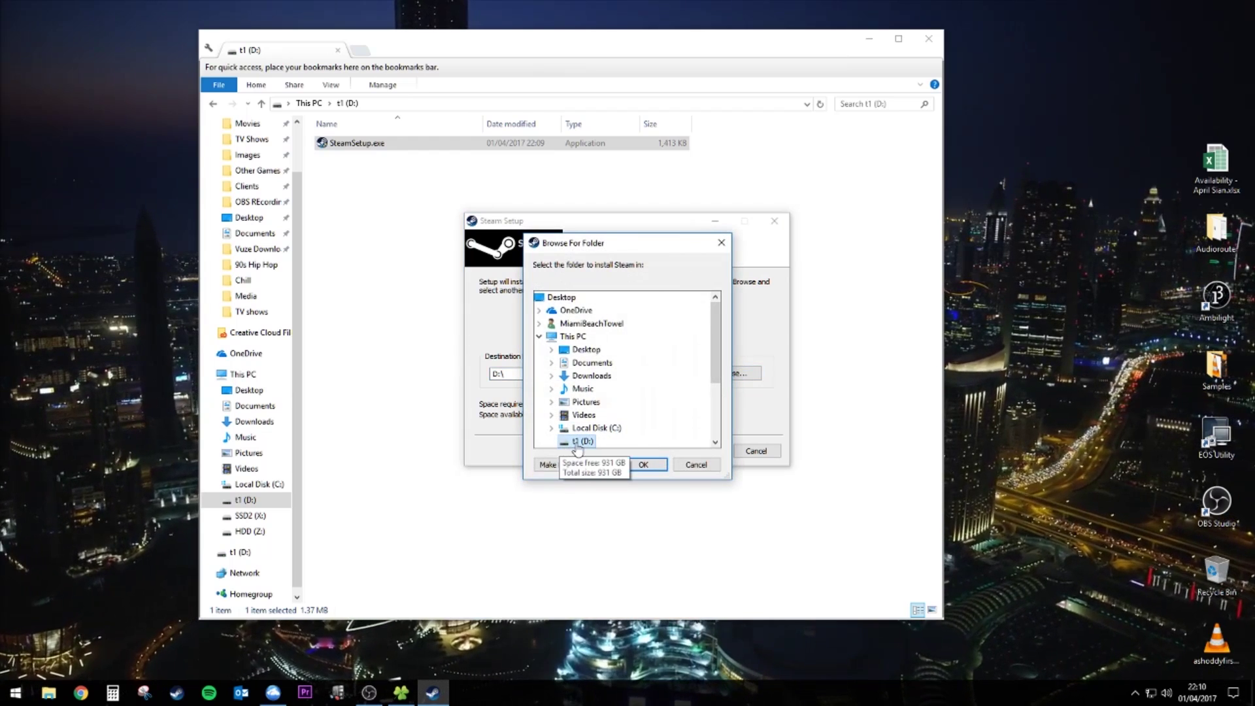
left_click(566, 464)
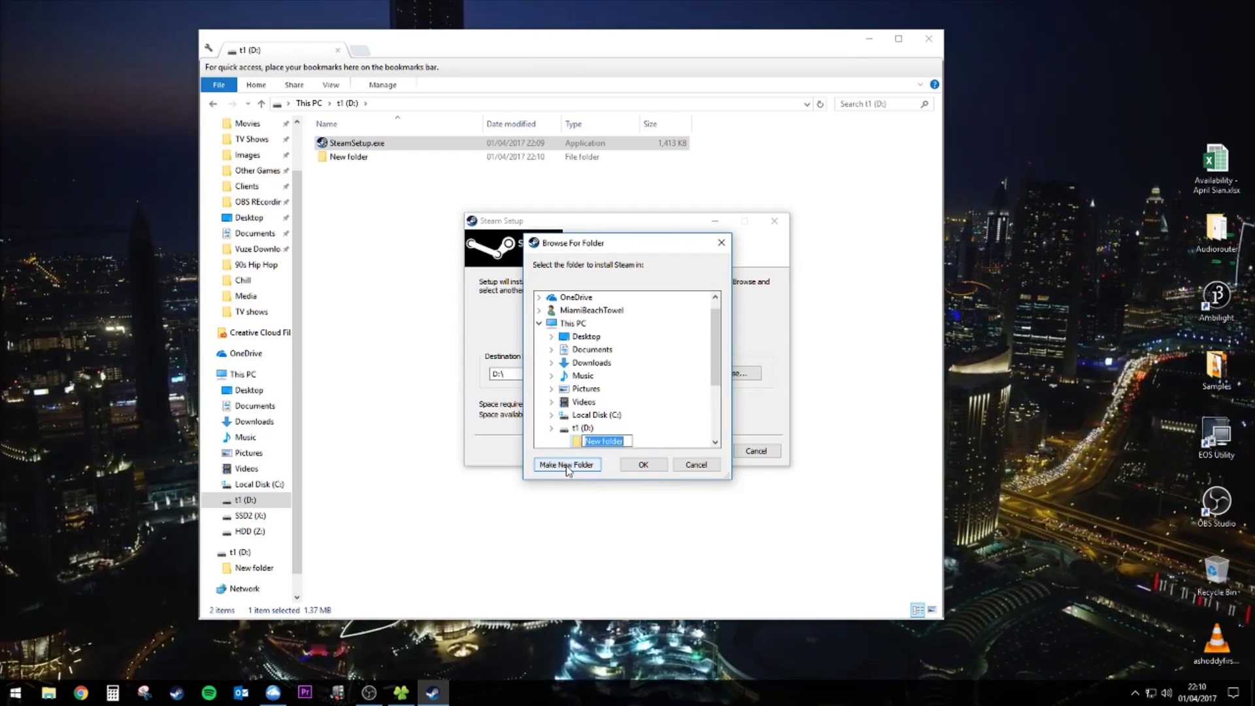
left_click(646, 467)
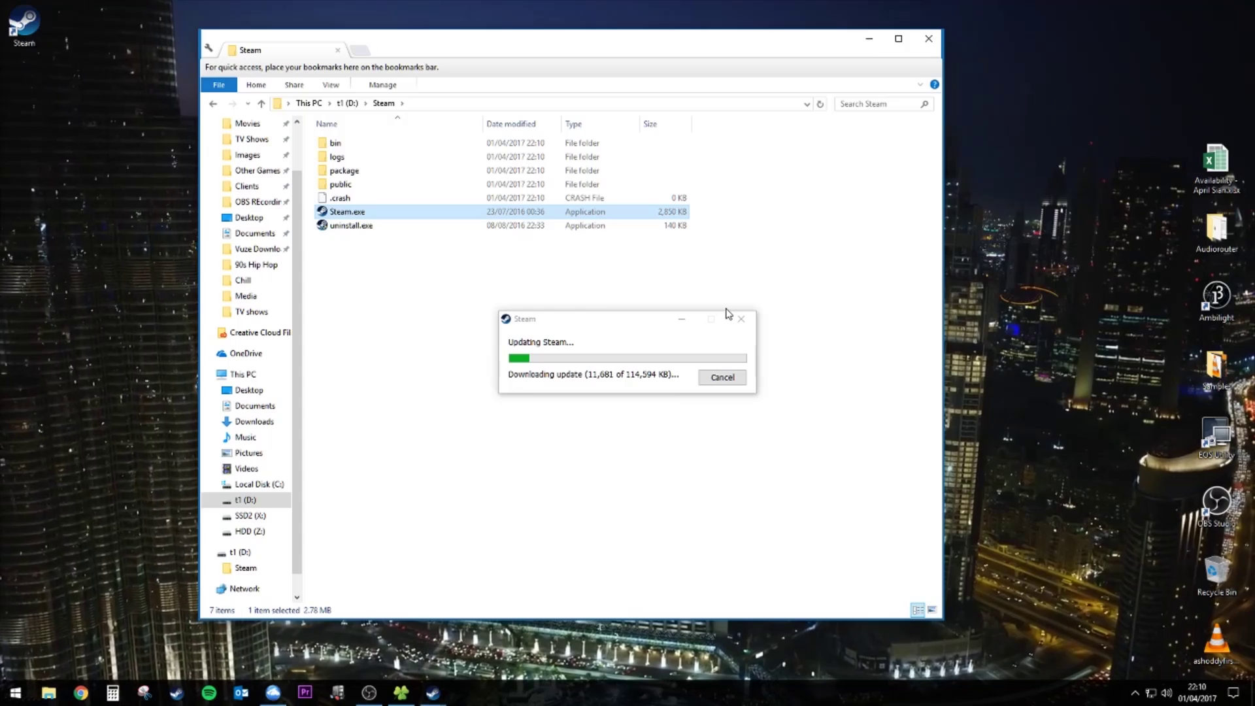
- Create a shortcut to Steam.exe, move it to the root of t1 (D:) and go to that location
right_click(349, 280)
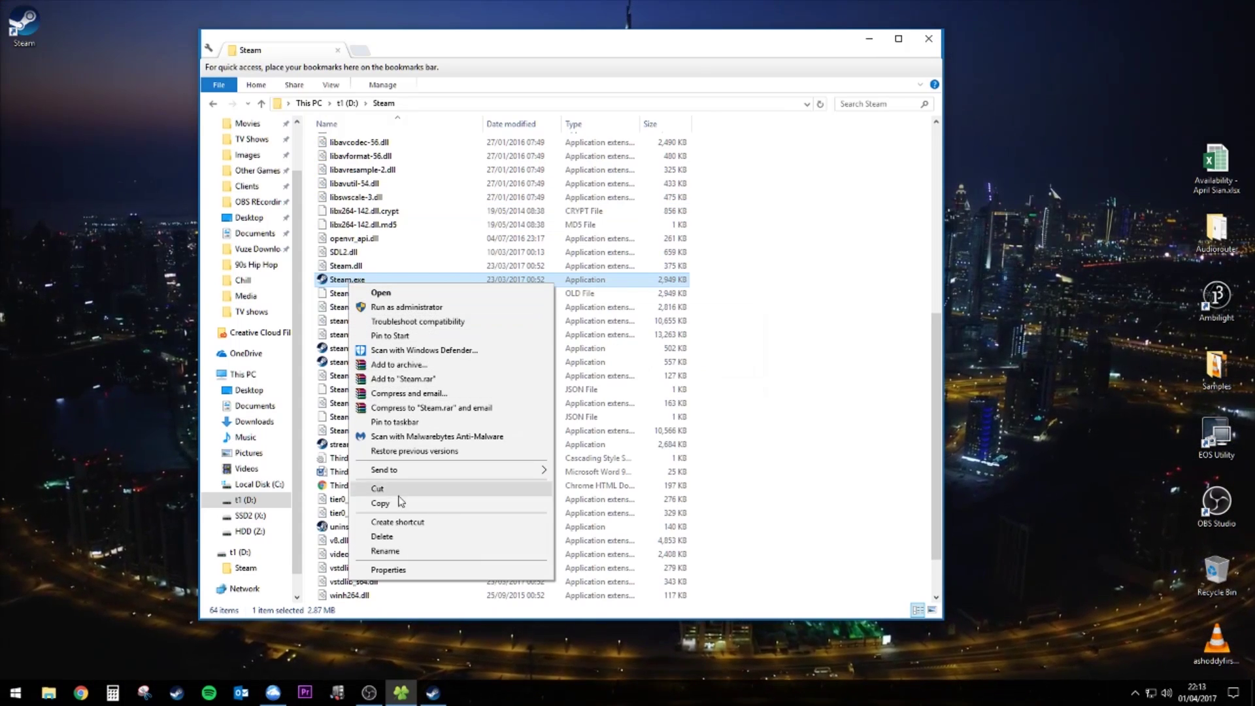
left_click(392, 521)
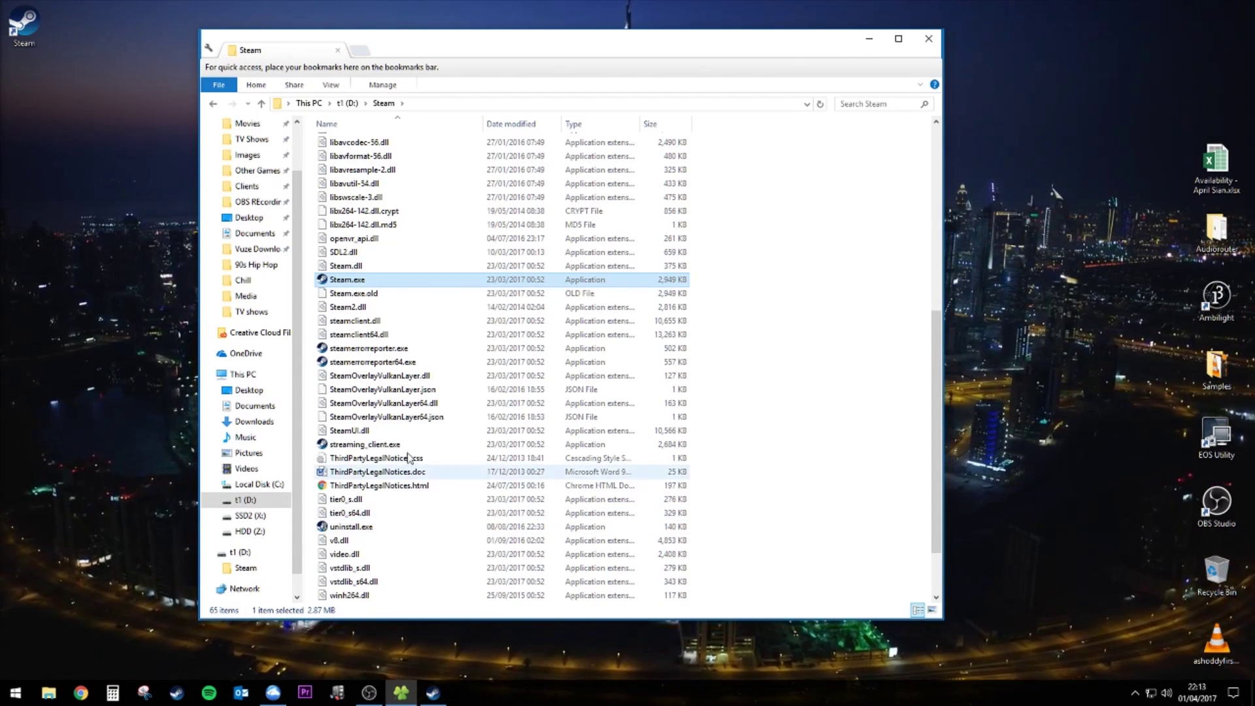
left_click_drag(356, 594, 347, 104)
left_click(340, 105)
- Delete SteamSetup.exe from the root of the t1 (D:) drive
left_click(339, 171)
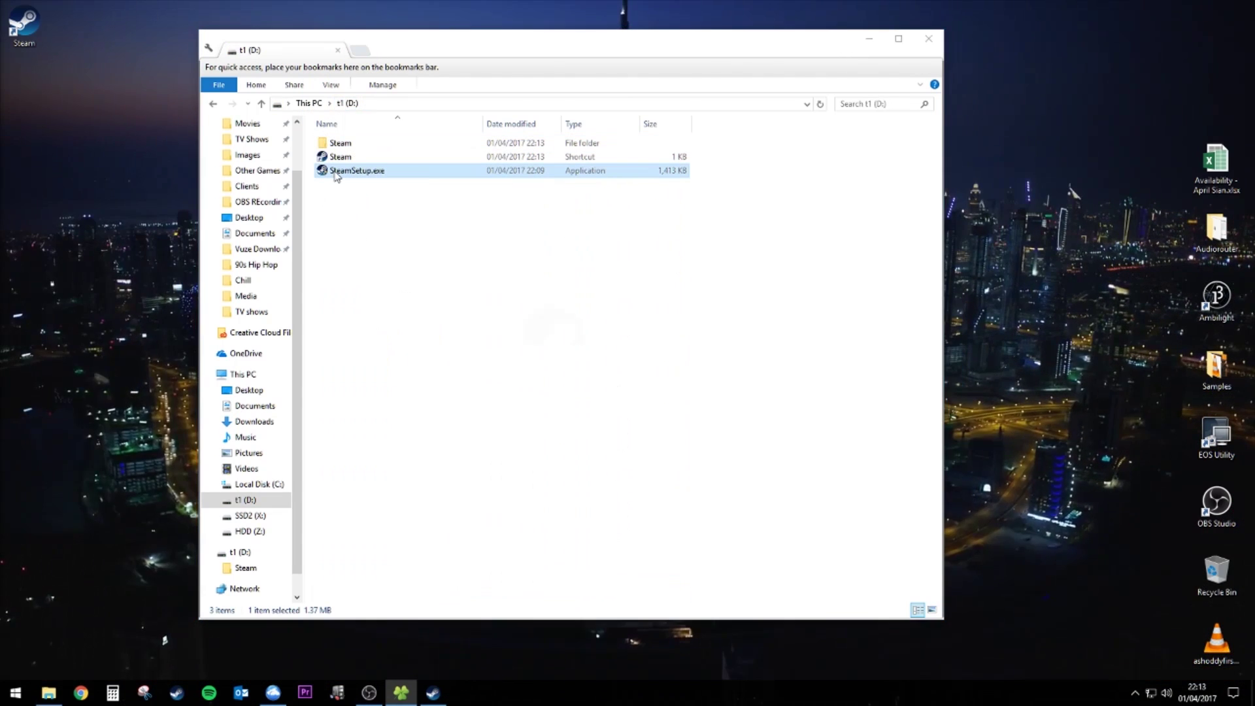
key("Delete")
left_click(673, 399)
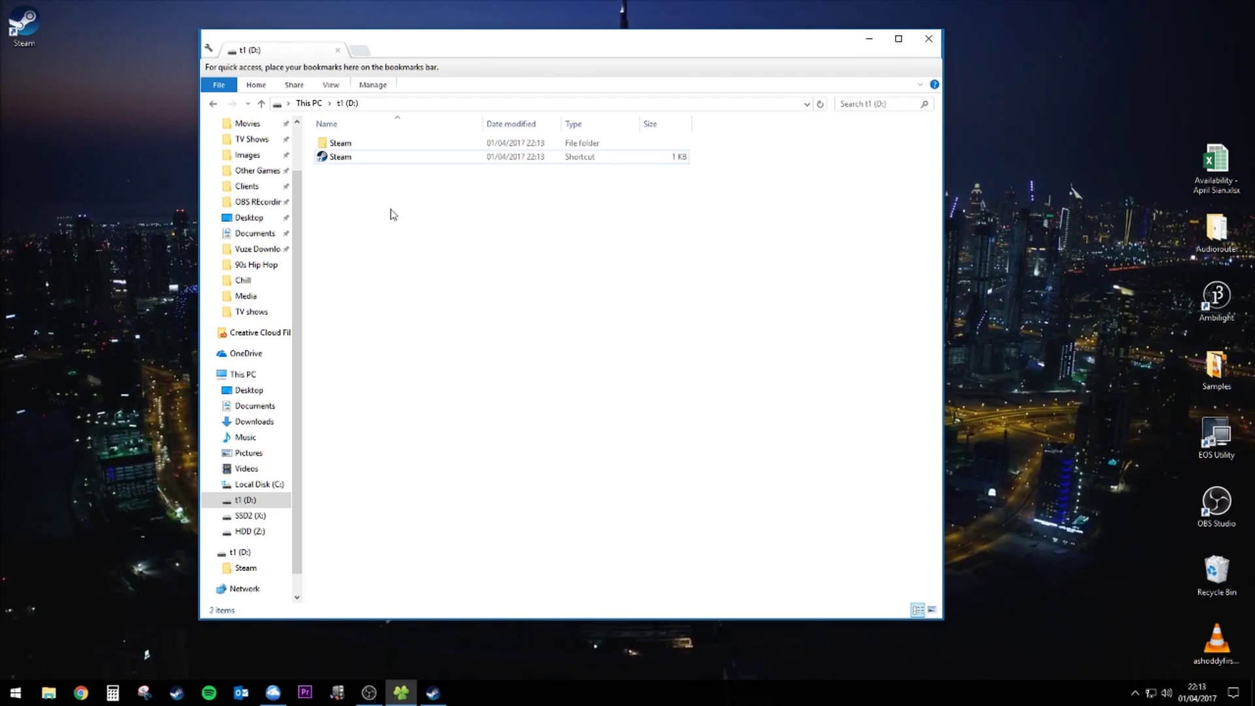
- Launch Steam from the Steam shortcut in the root of t1 (D:)
left_click(334, 157)
double_click(334, 157)
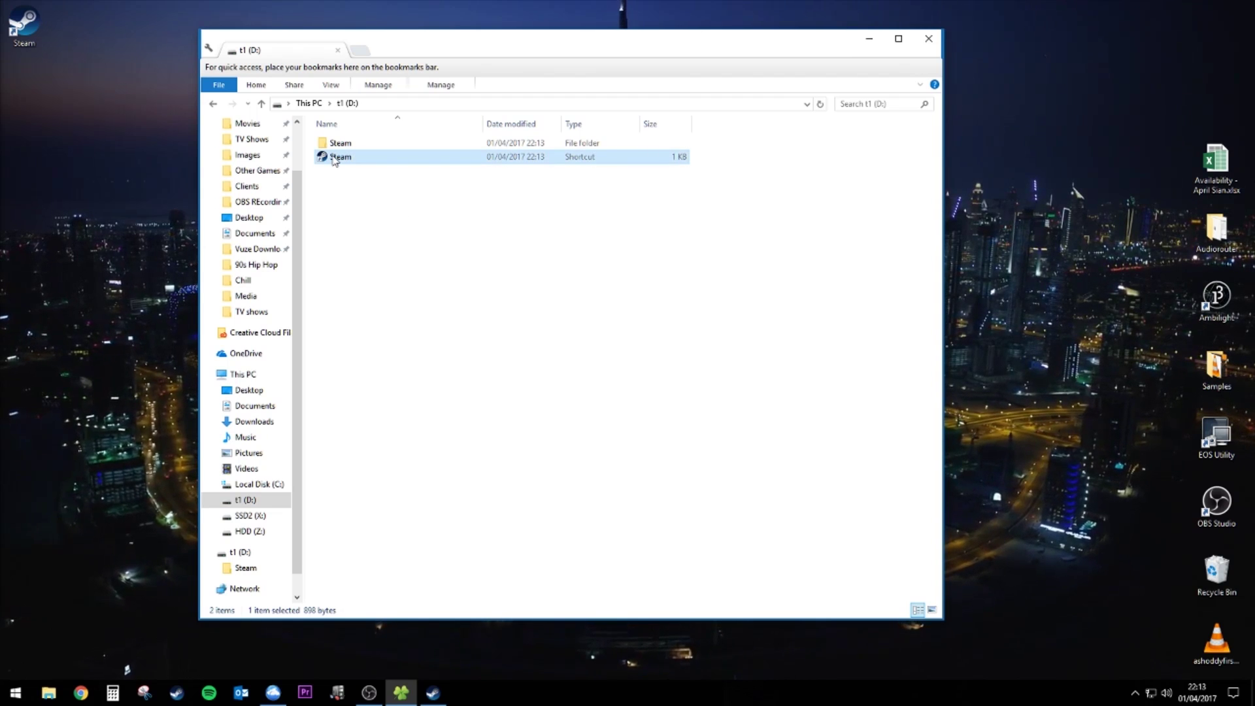
key("Return")
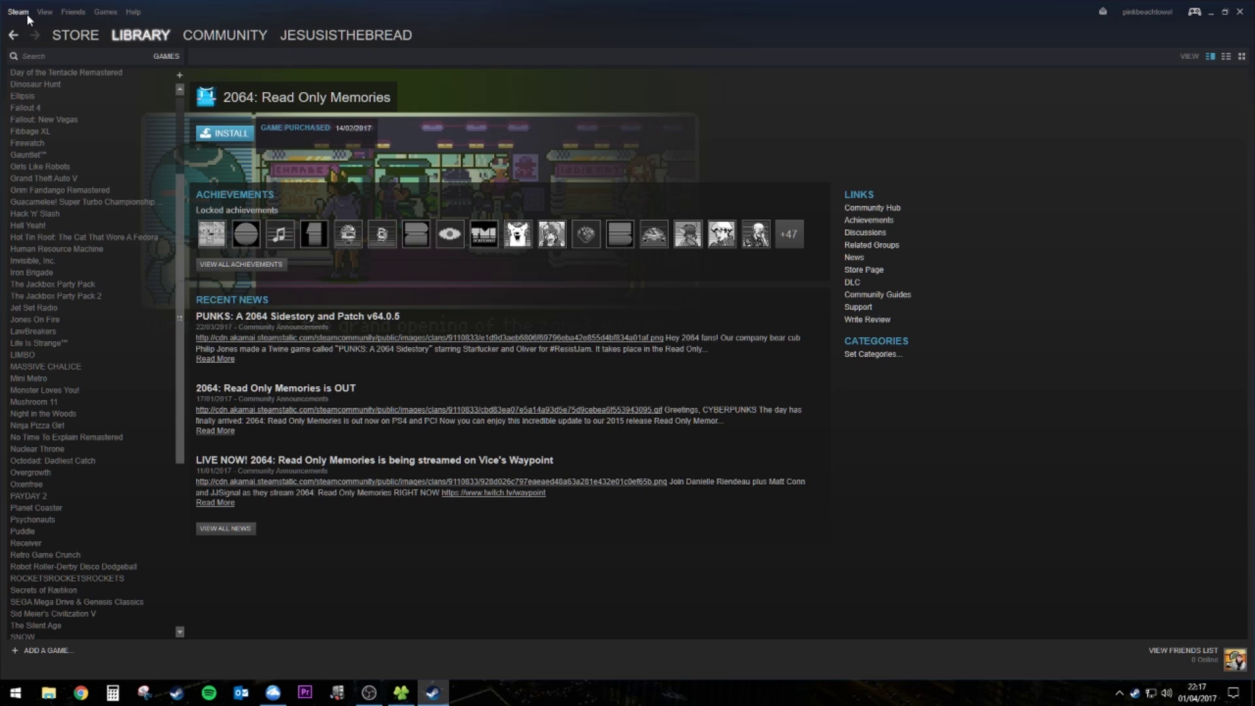
- Check the Steam library folders in the download settings, then close the settings
left_click(18, 11)
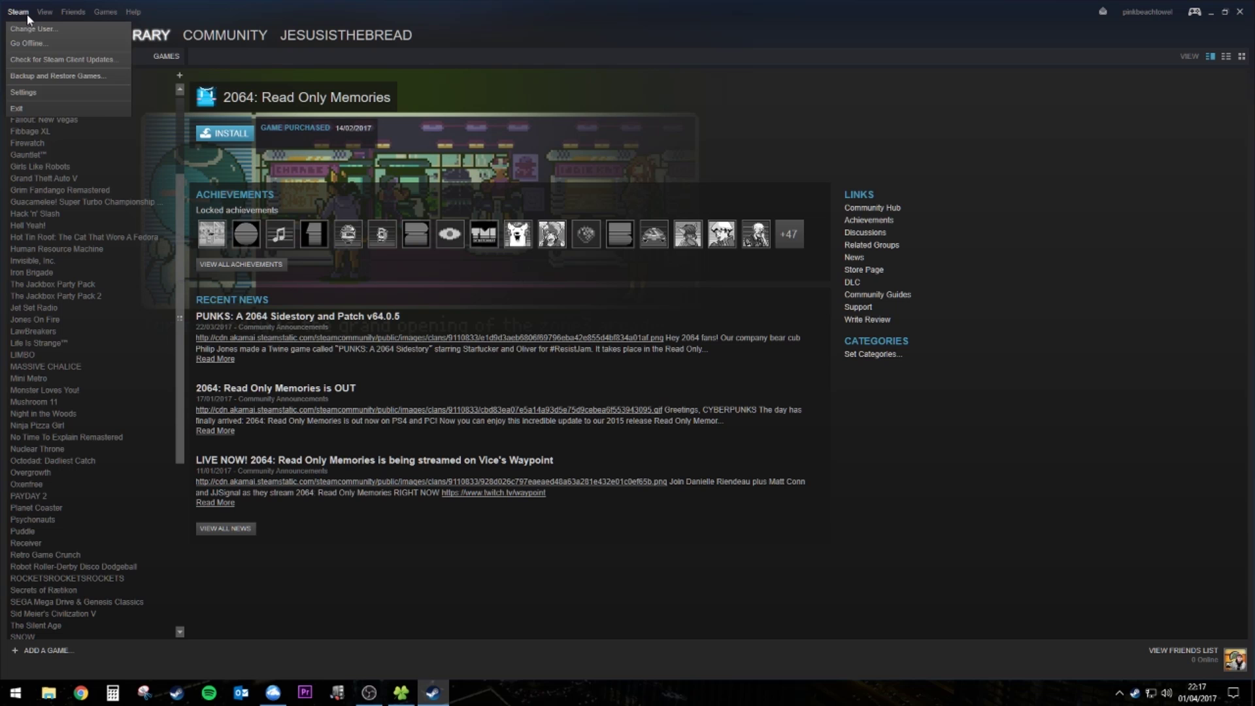
left_click(24, 92)
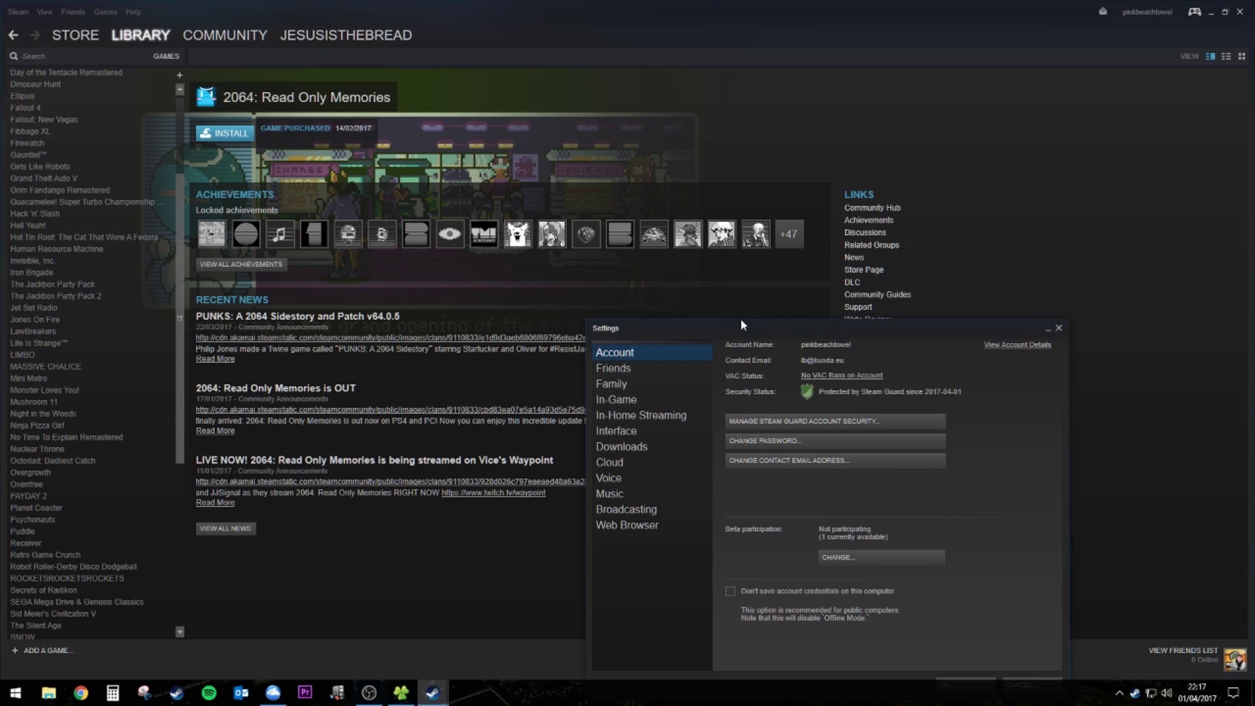
left_click_drag(714, 330, 566, 131)
left_click(497, 249)
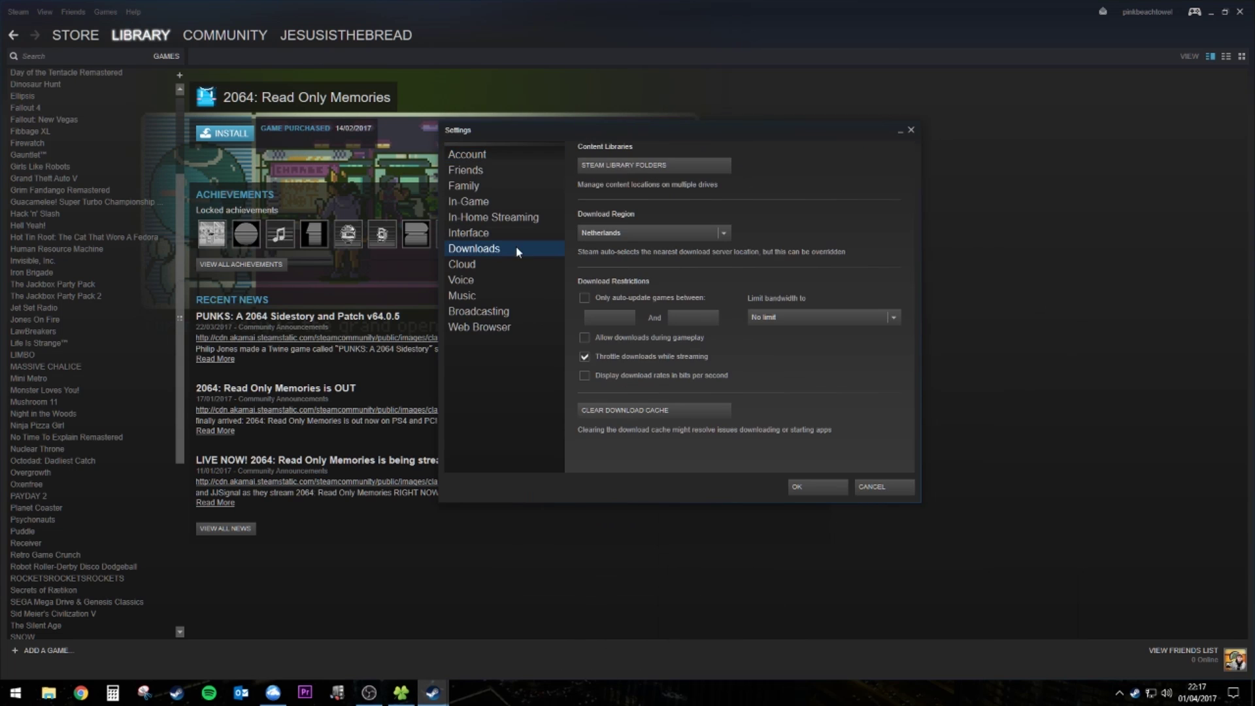
left_click(656, 165)
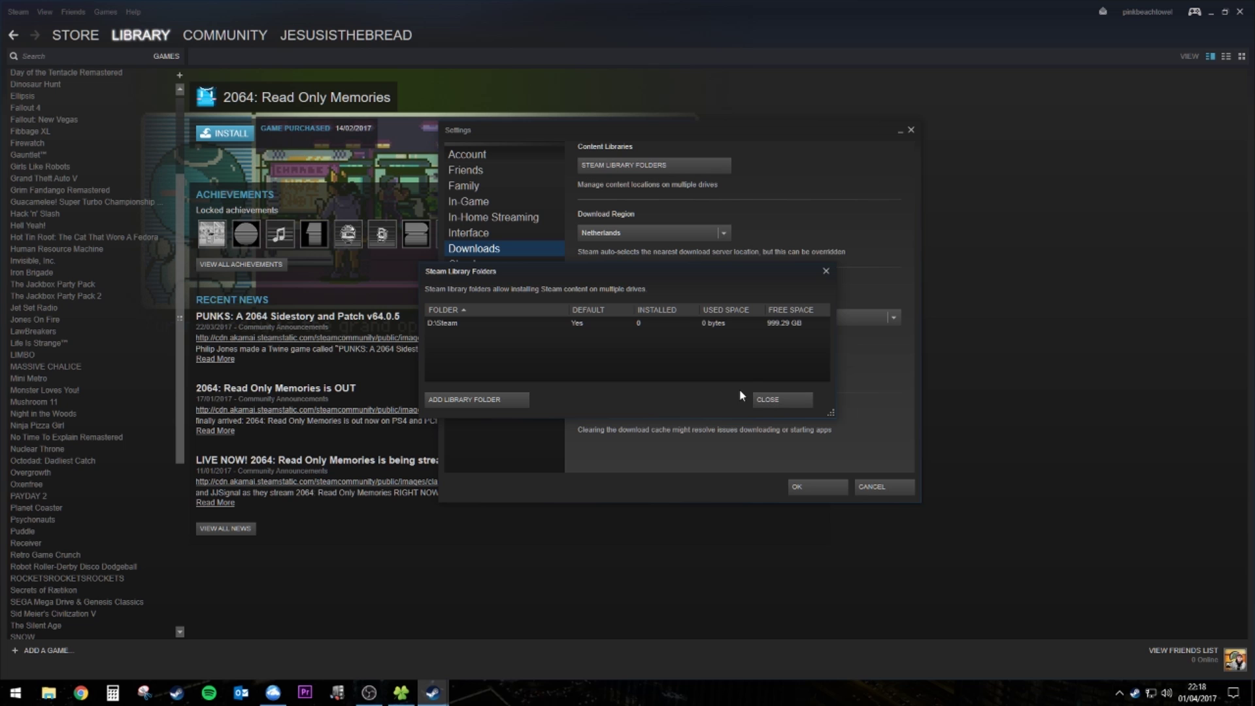
left_click(776, 403)
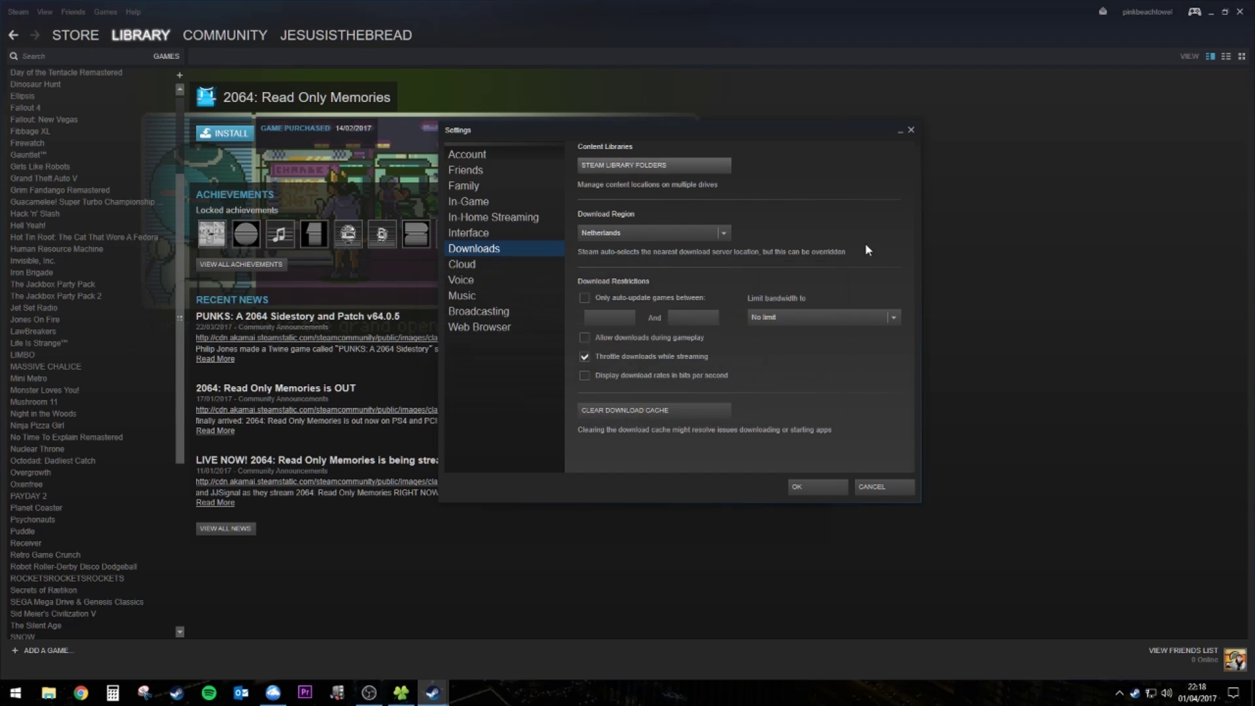
left_click(911, 132)
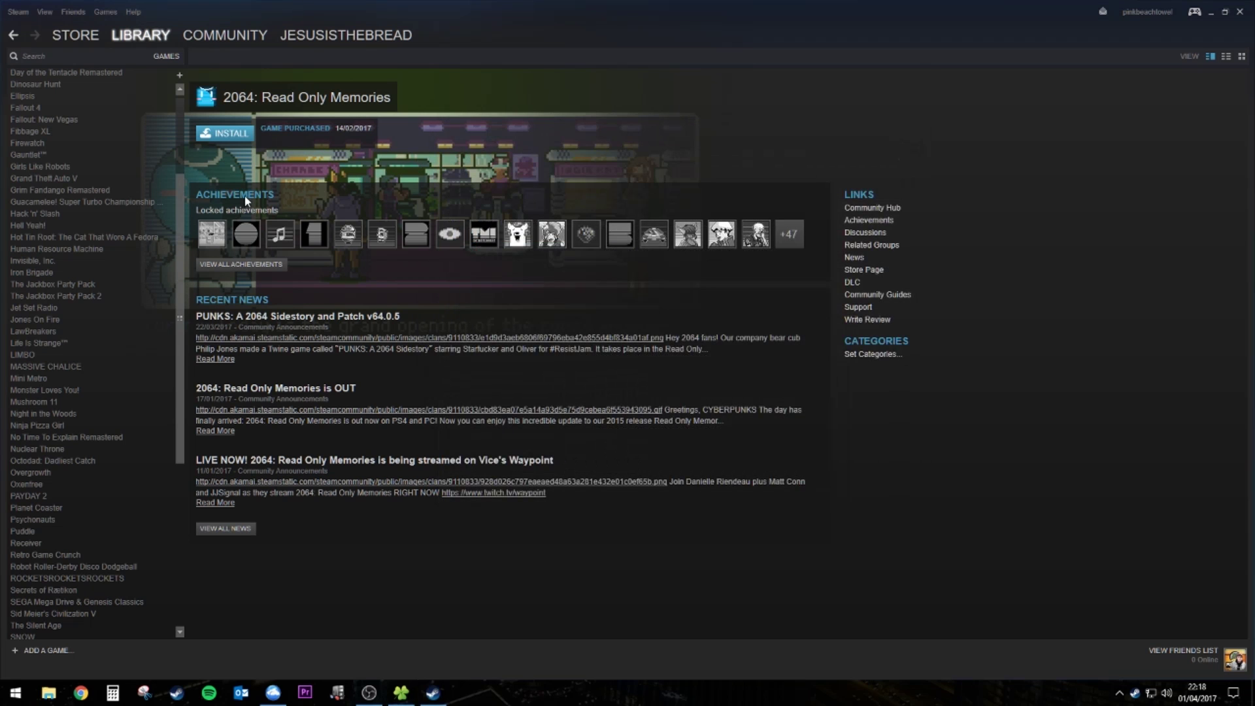
- Install LIMBO under D:\Steam without creating shortcuts and open the downloads page to follow its progress
left_click(212, 134)
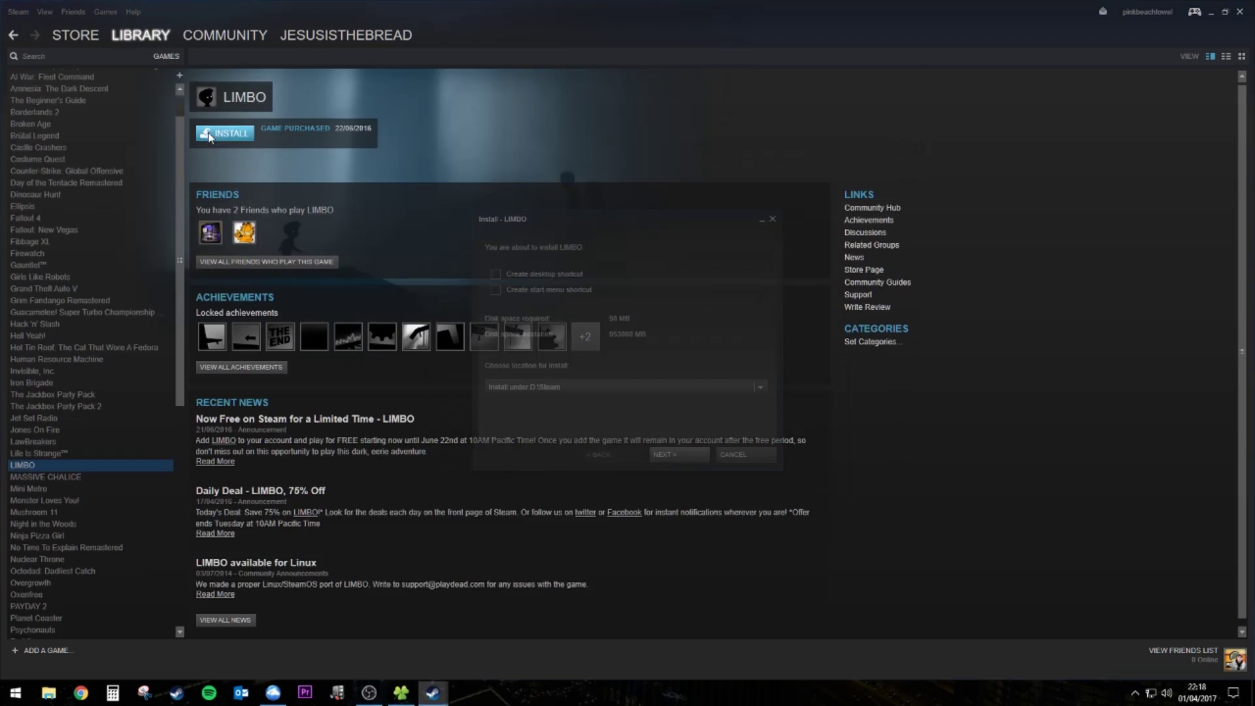
left_click(691, 457)
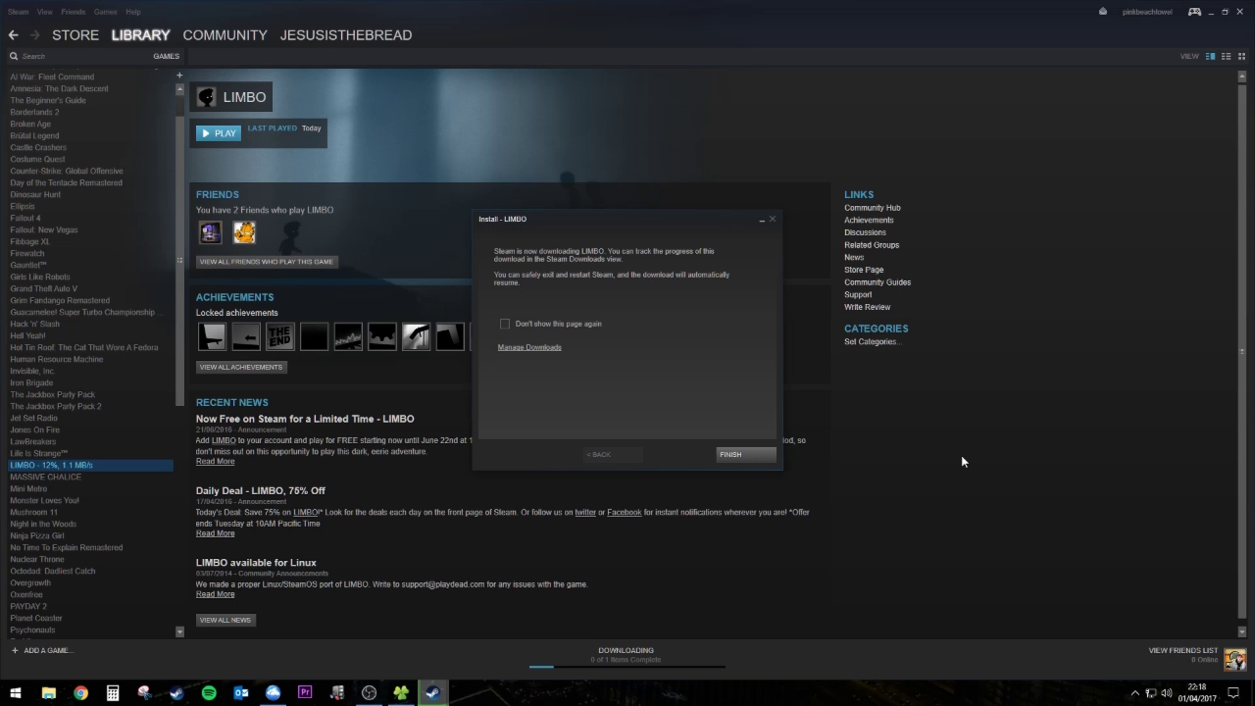
left_click(758, 452)
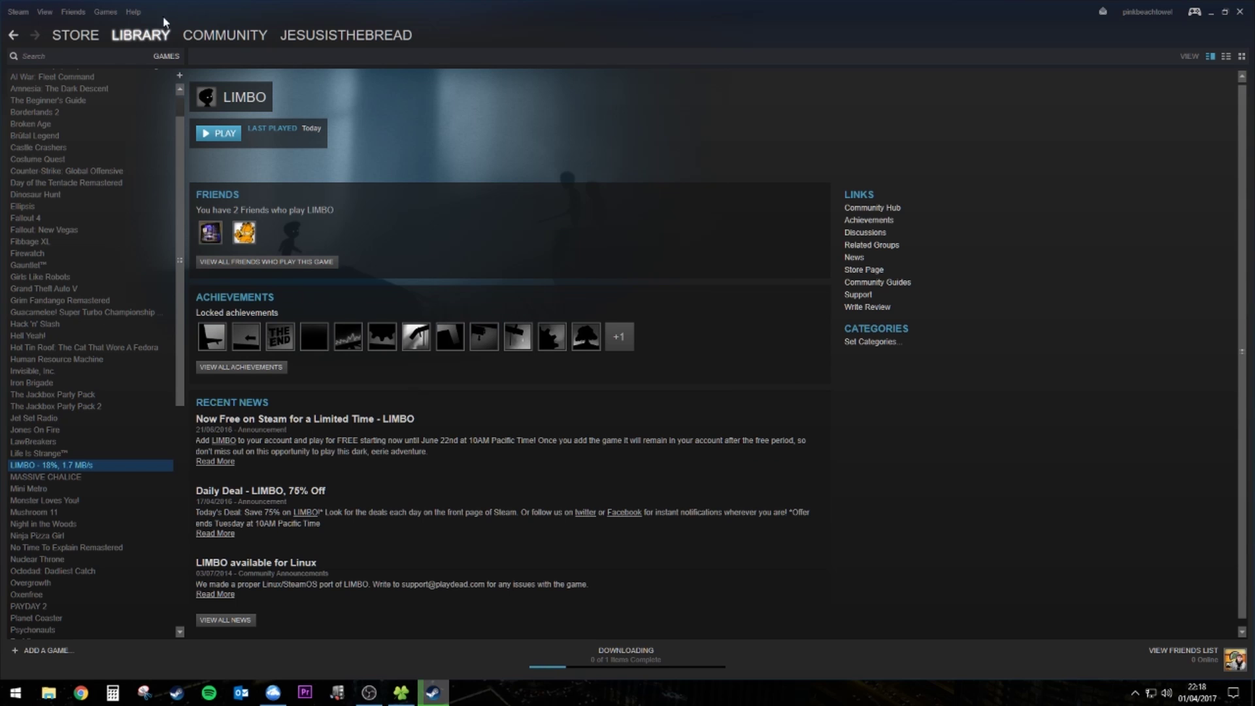
mouse_move(160, 34)
left_click(149, 183)
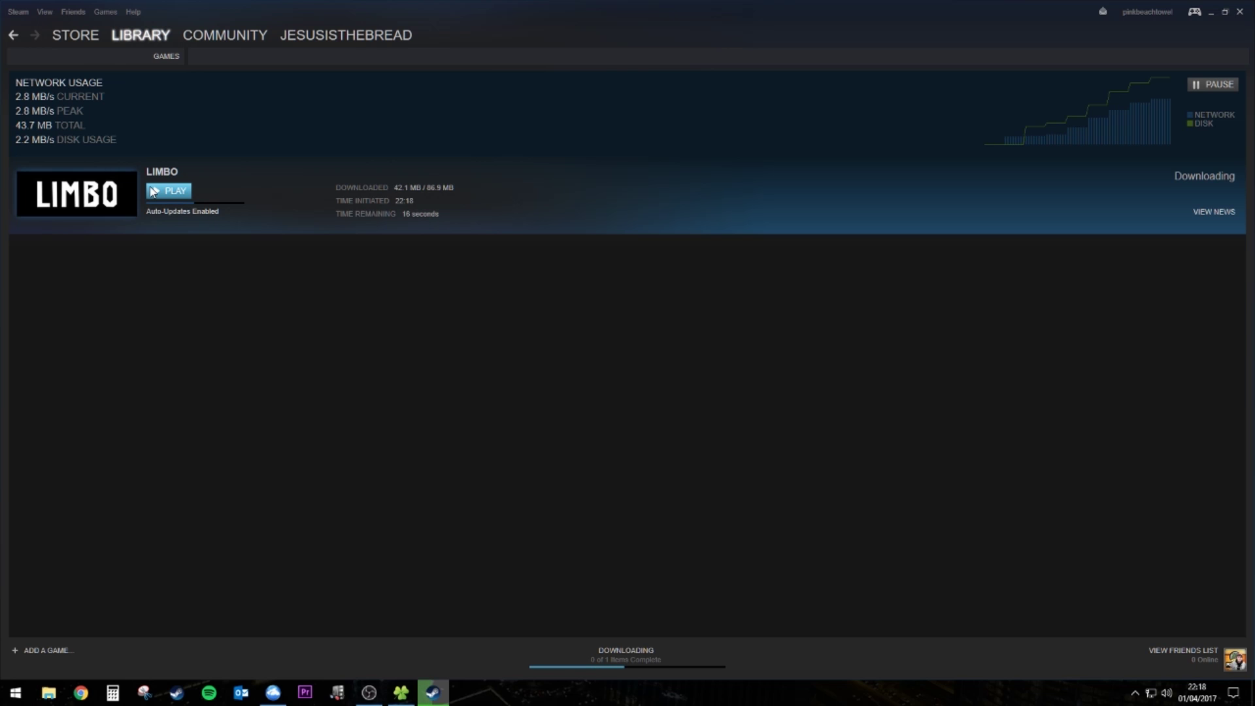
mouse_move(137, 35)
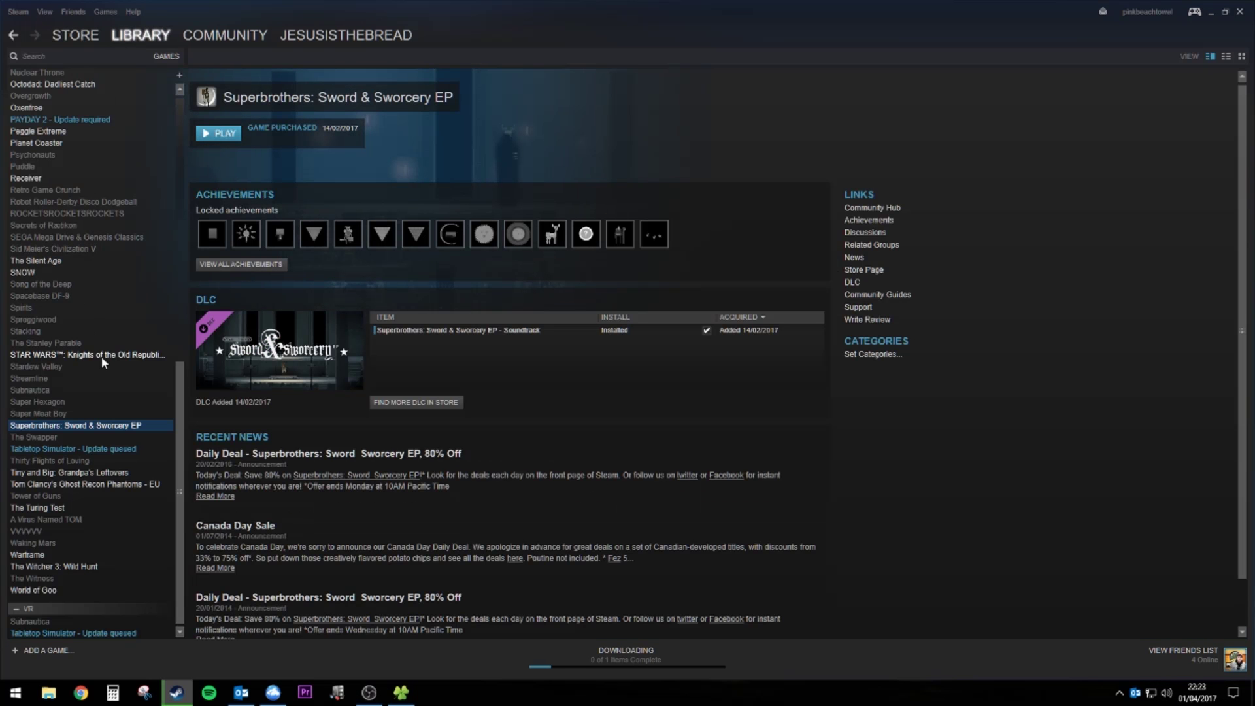
- Look through the original Steam installation's game library and its list of library folders in the download settings
scroll(103, 378, "up", 8)
scroll(104, 374, "up", 7)
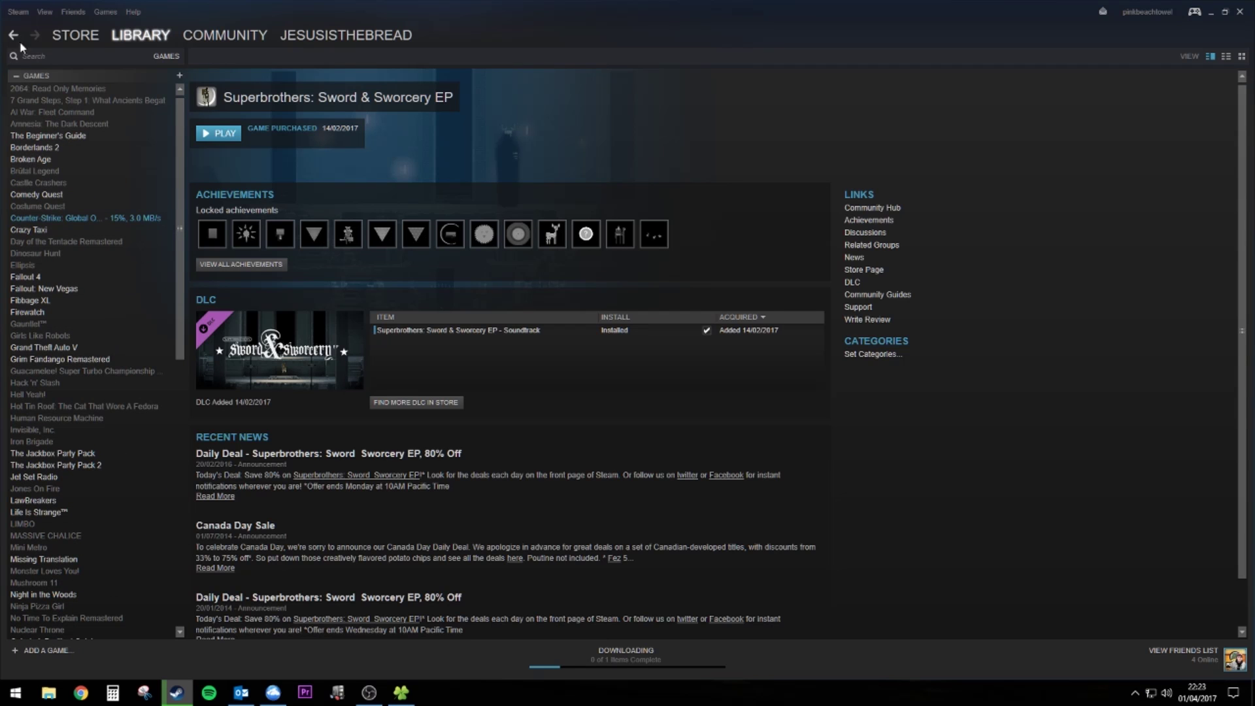
left_click(19, 12)
left_click(35, 92)
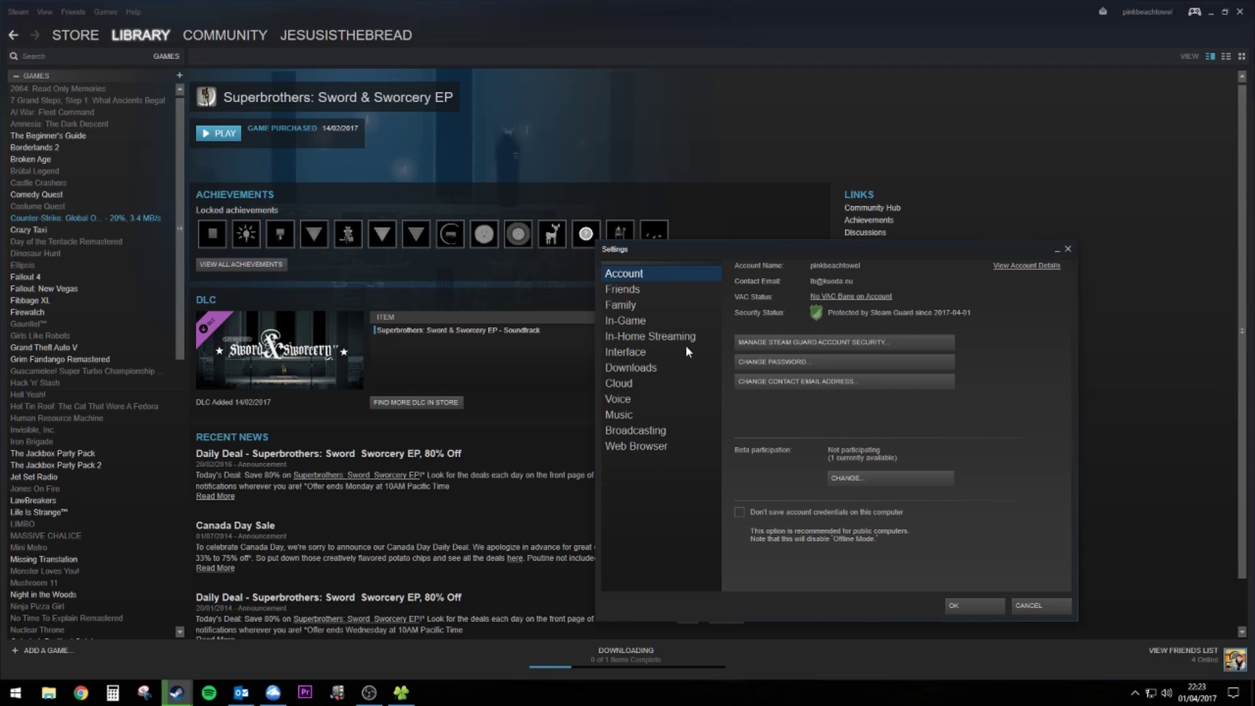
left_click(644, 369)
left_click(807, 284)
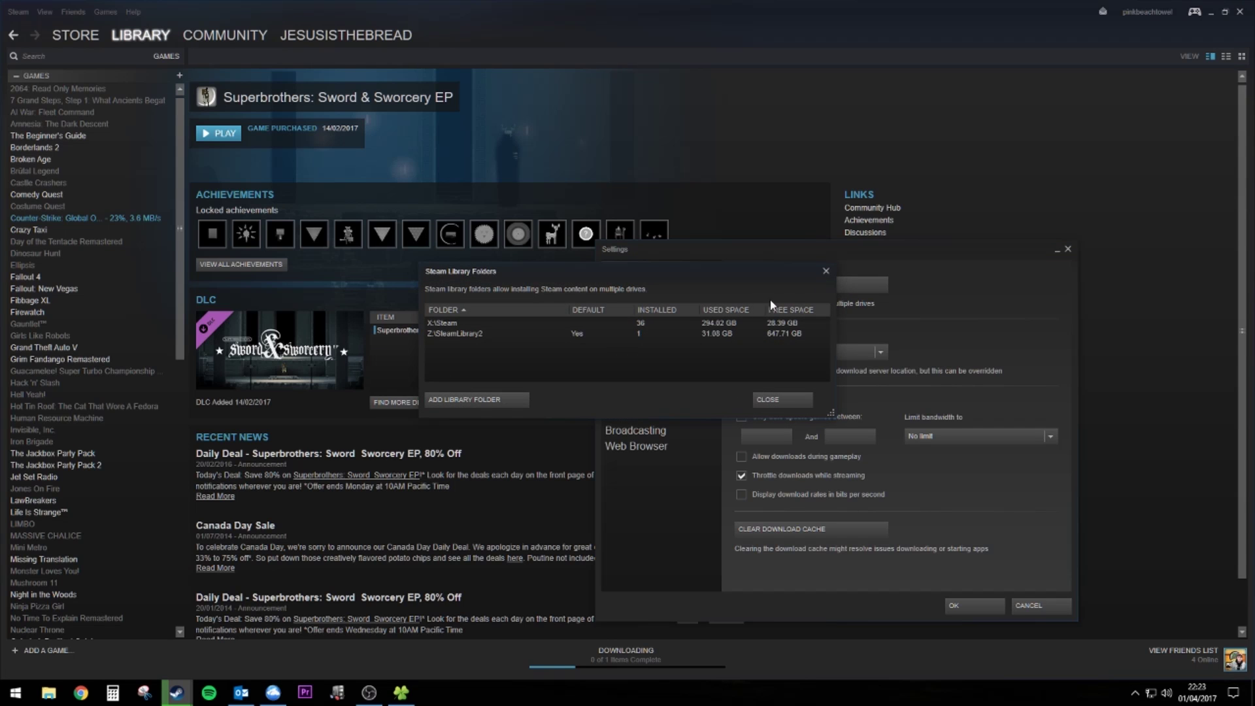
left_click(455, 333)
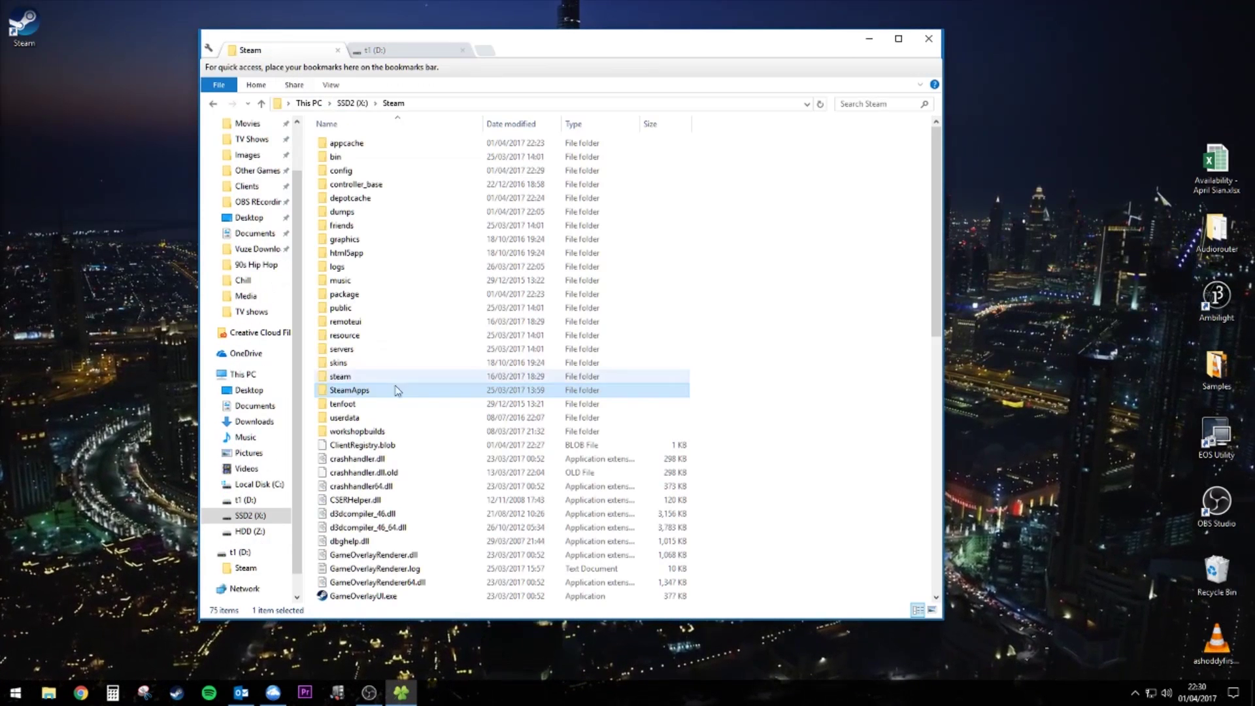
- Copy the Counter-Strike Global Offensive folder from X:\Steam\SteamApps\common into D:\Steam\steamapps\common
double_click(352, 393)
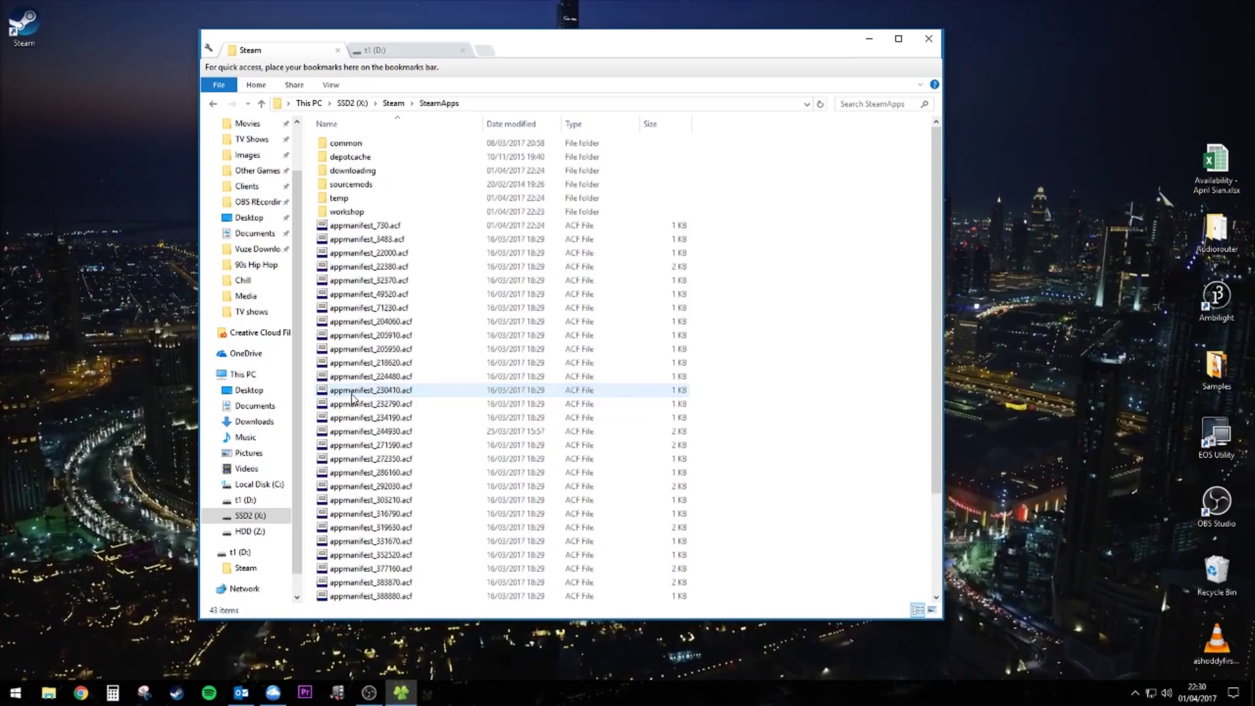
left_click(348, 144)
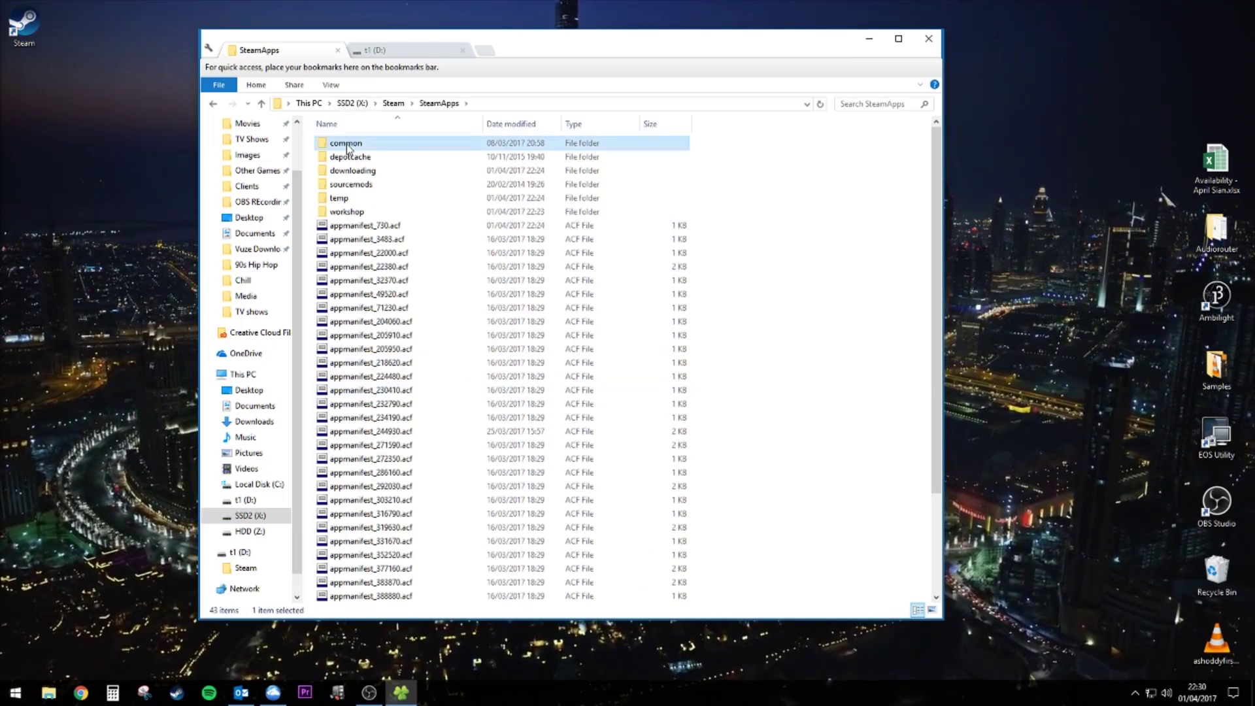
double_click(347, 145)
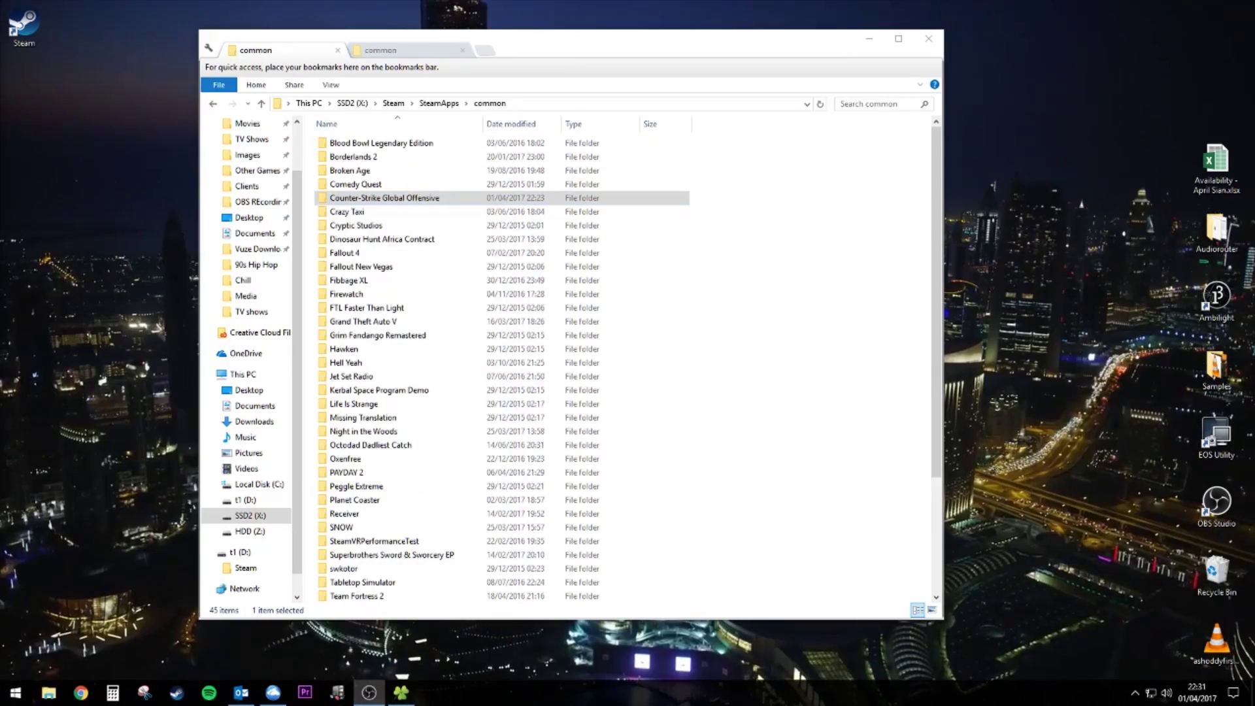
left_click(343, 202)
left_click_drag(343, 204, 419, 237)
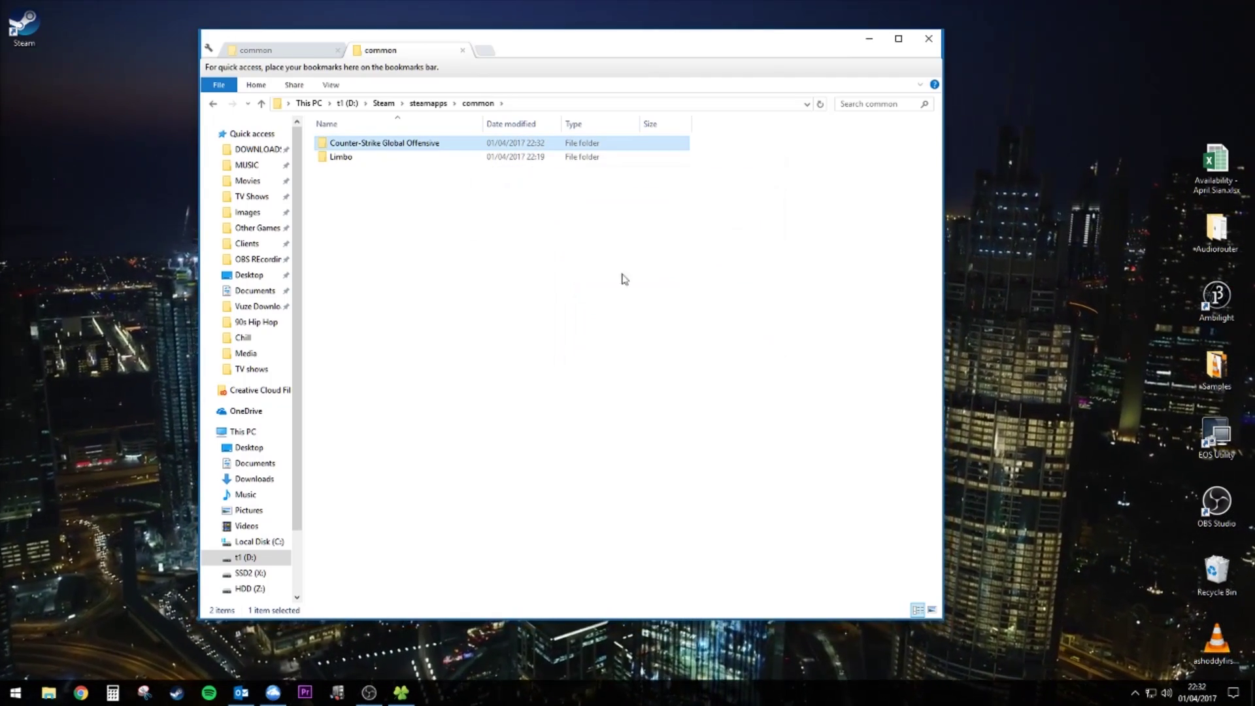
- Start Steam from the t1 (D:) drive and open the game library after dismissing the news window
left_click(347, 103)
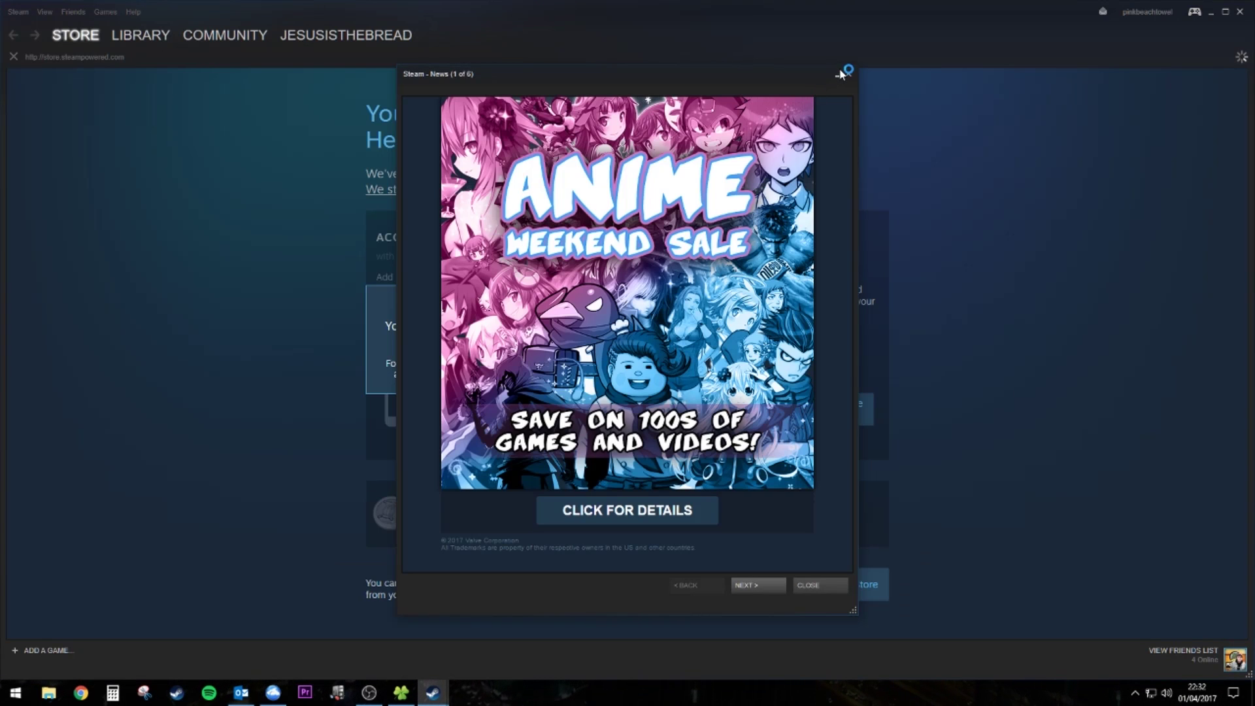
left_click(848, 74)
left_click(156, 40)
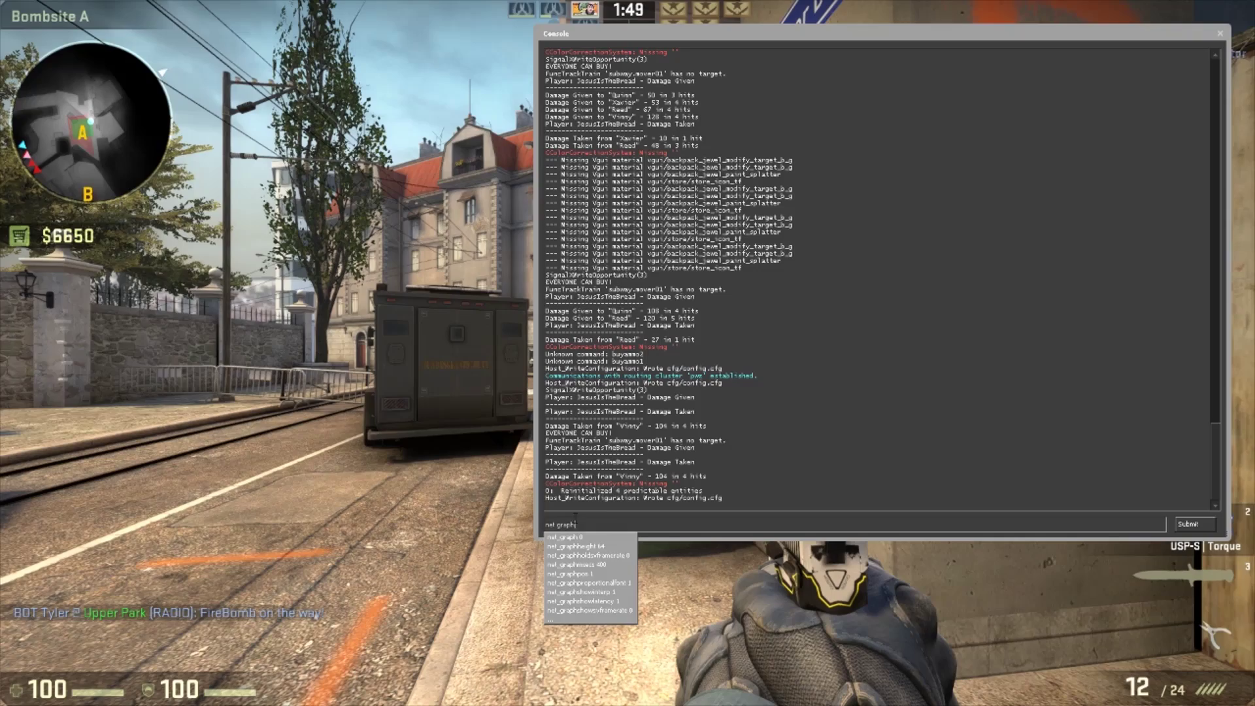
- Turn on the in-game performance readout with the console command net_graph 1, then close the console
left_click(579, 537)
key("BackSpace")
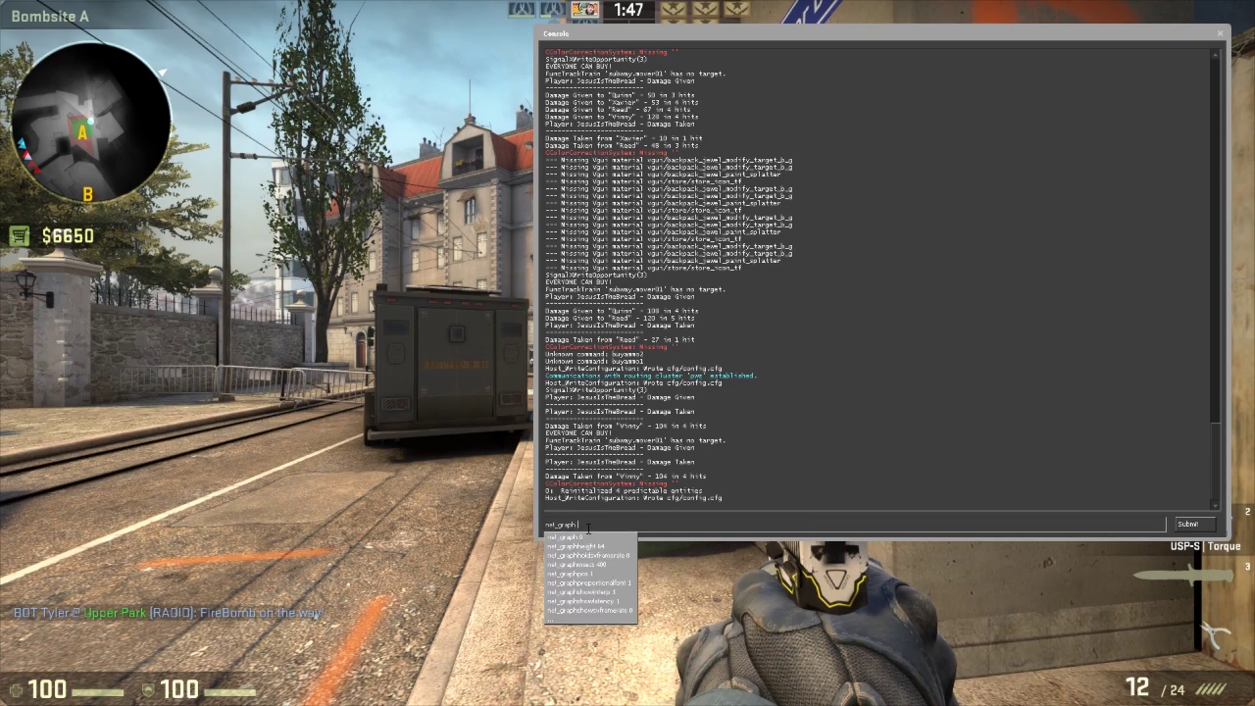
type("1")
key("Return")
key("grave")
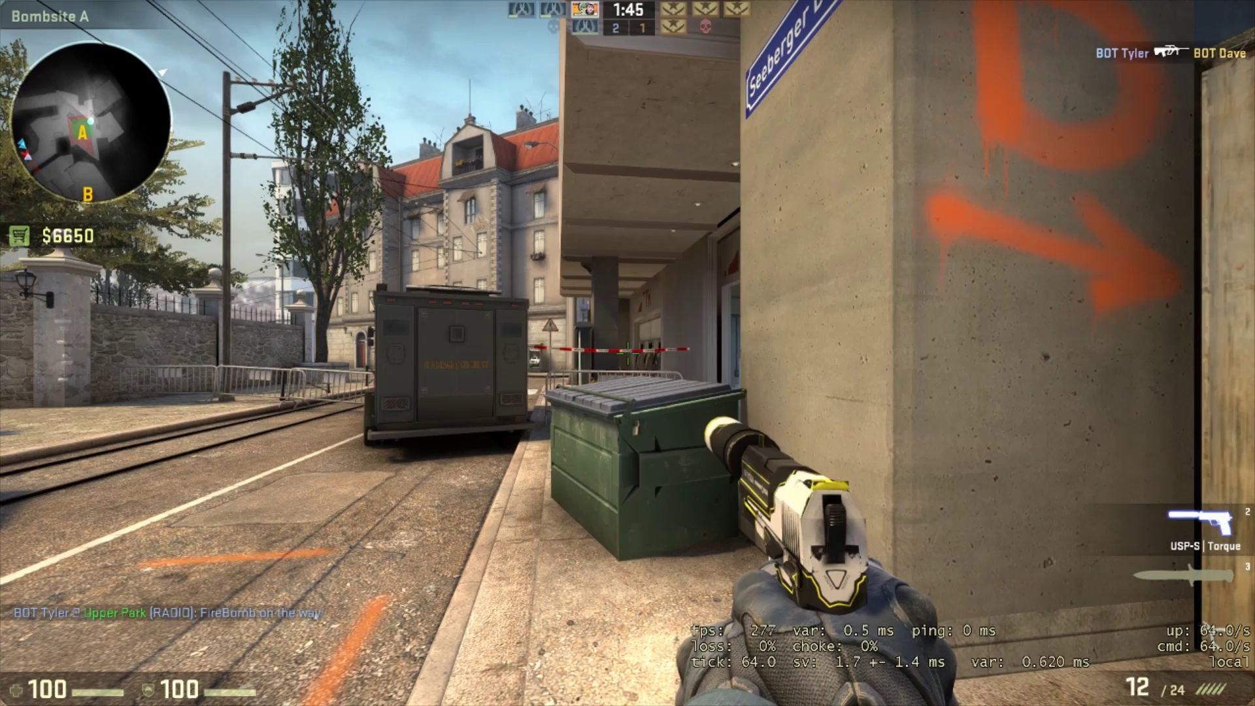
key("w")
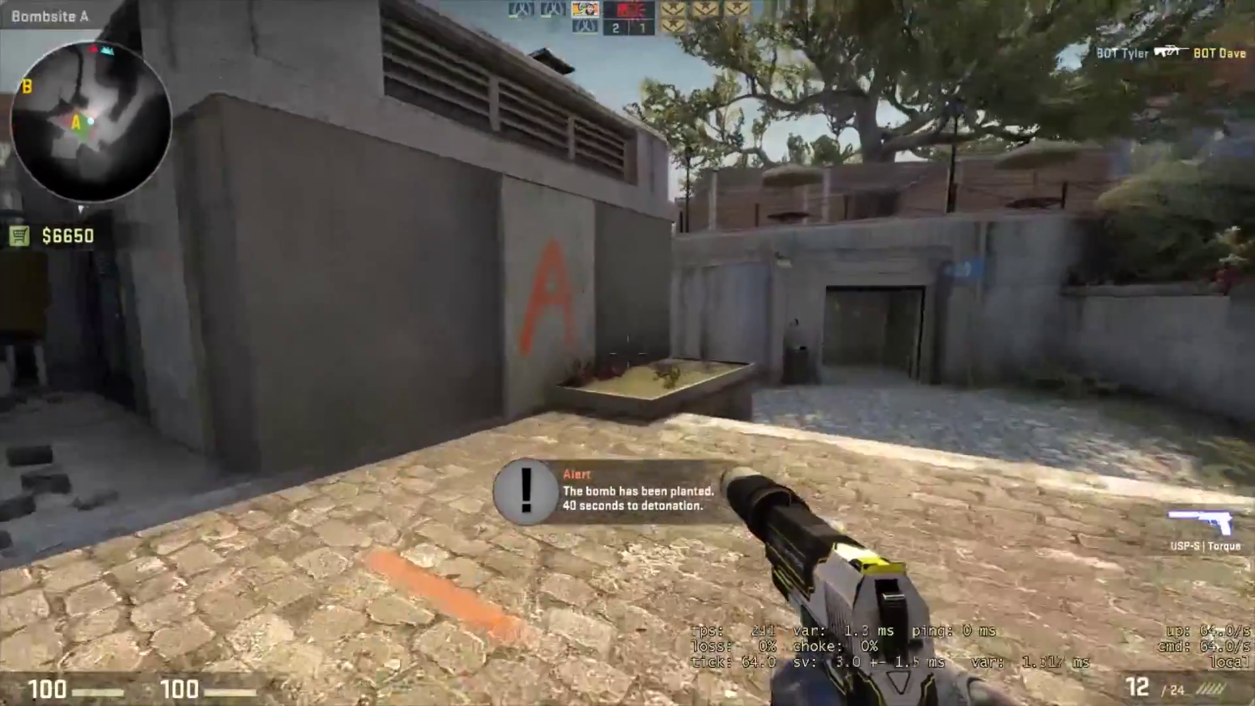
mouse_move(628, 353)
key("w")
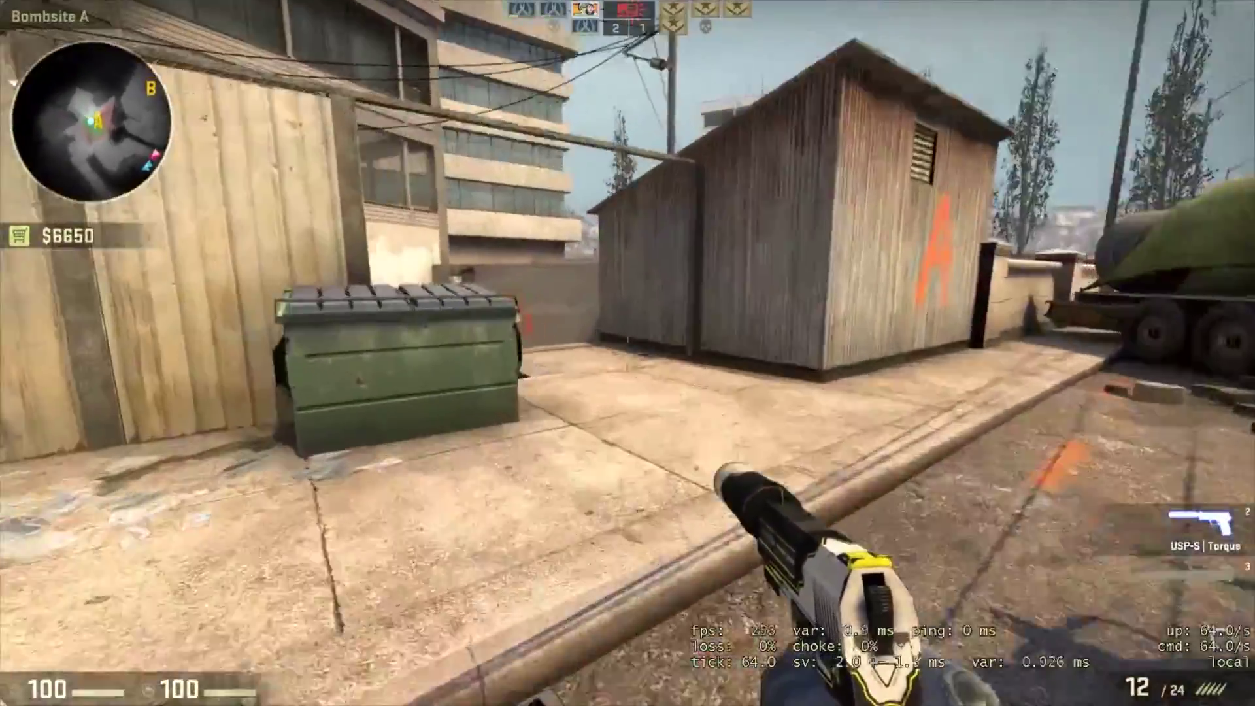
key("w")
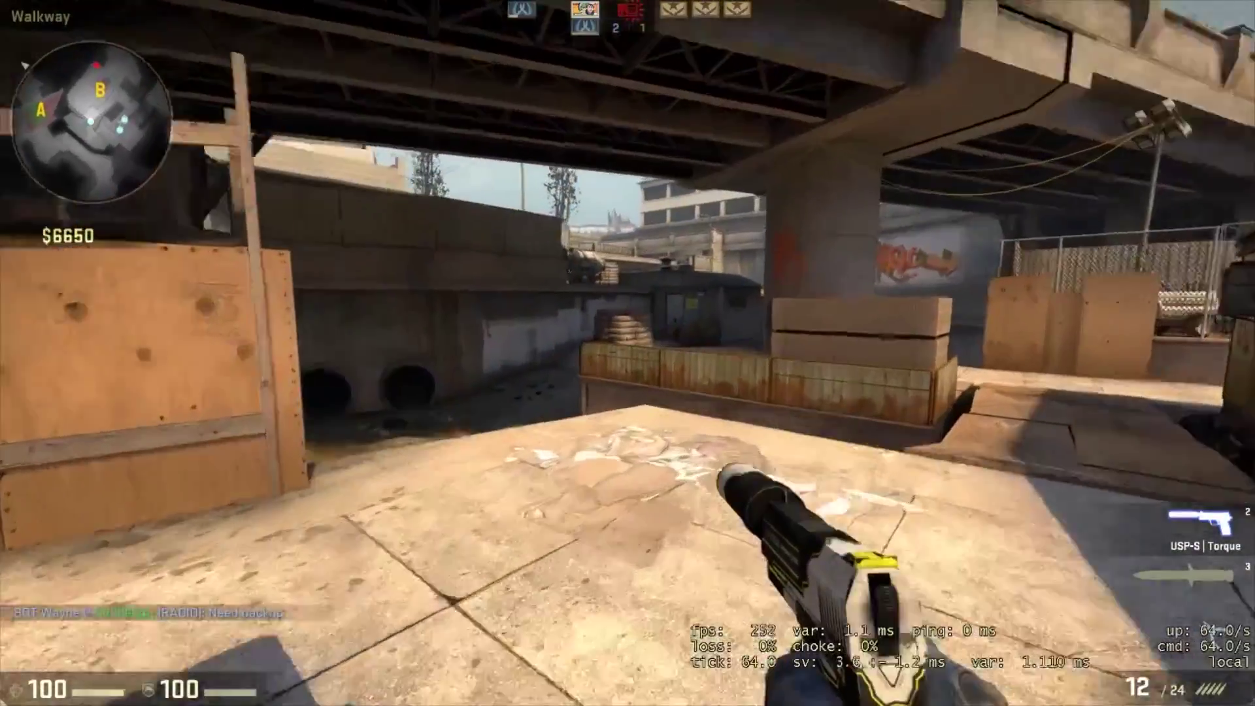
left_click(627, 353)
left_click(627, 353)
left_click(627, 353)
left_click(627, 353)
left_click(627, 353)
left_click(627, 353)
left_click(627, 353)
left_click(627, 353)
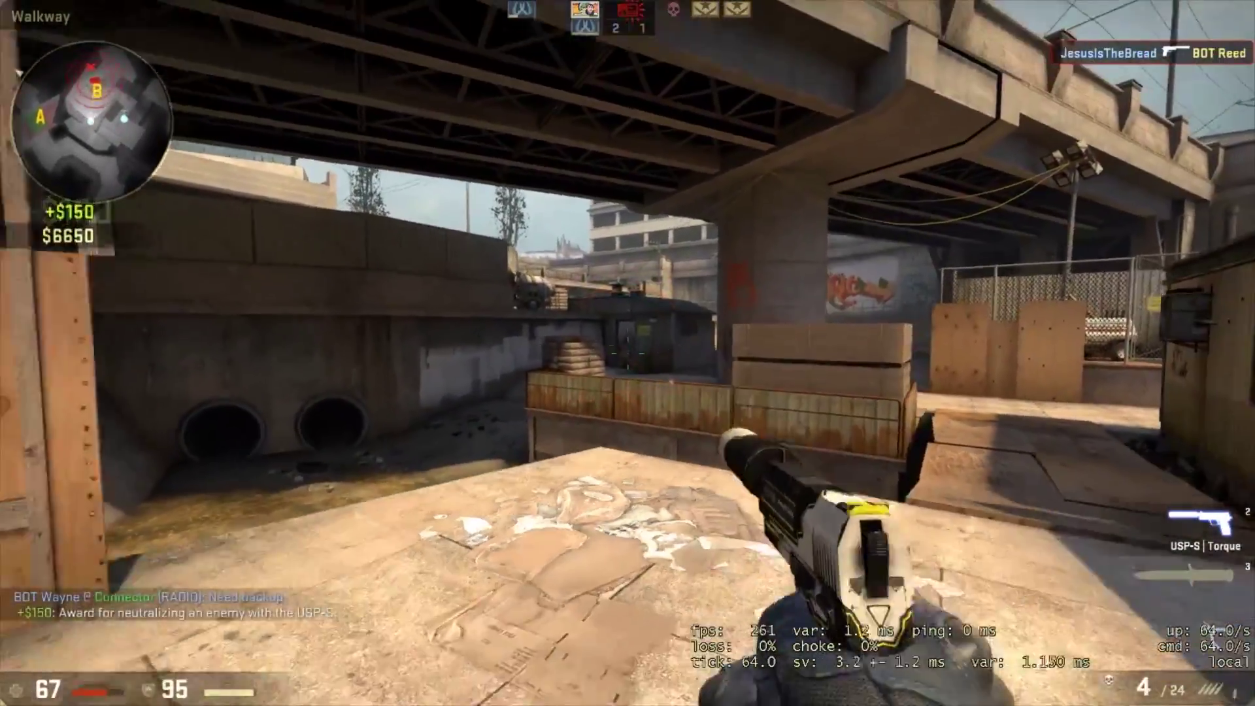
left_click(627, 353)
key("s")
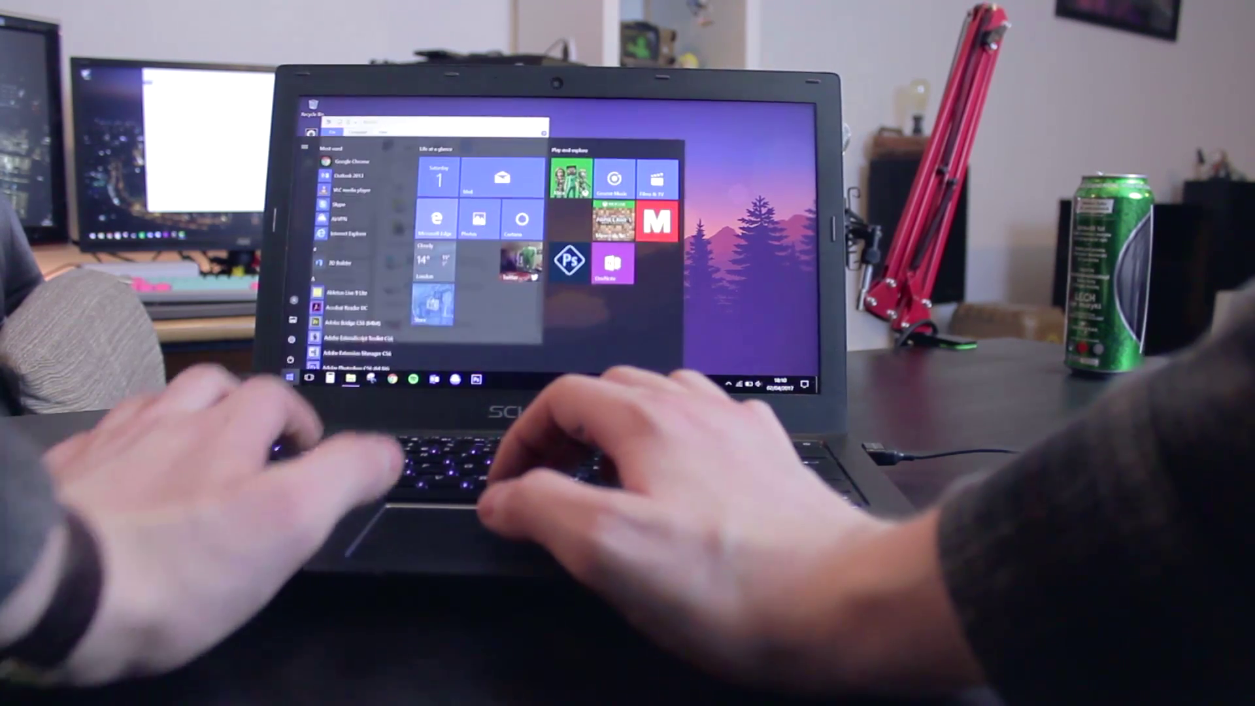
key("super")
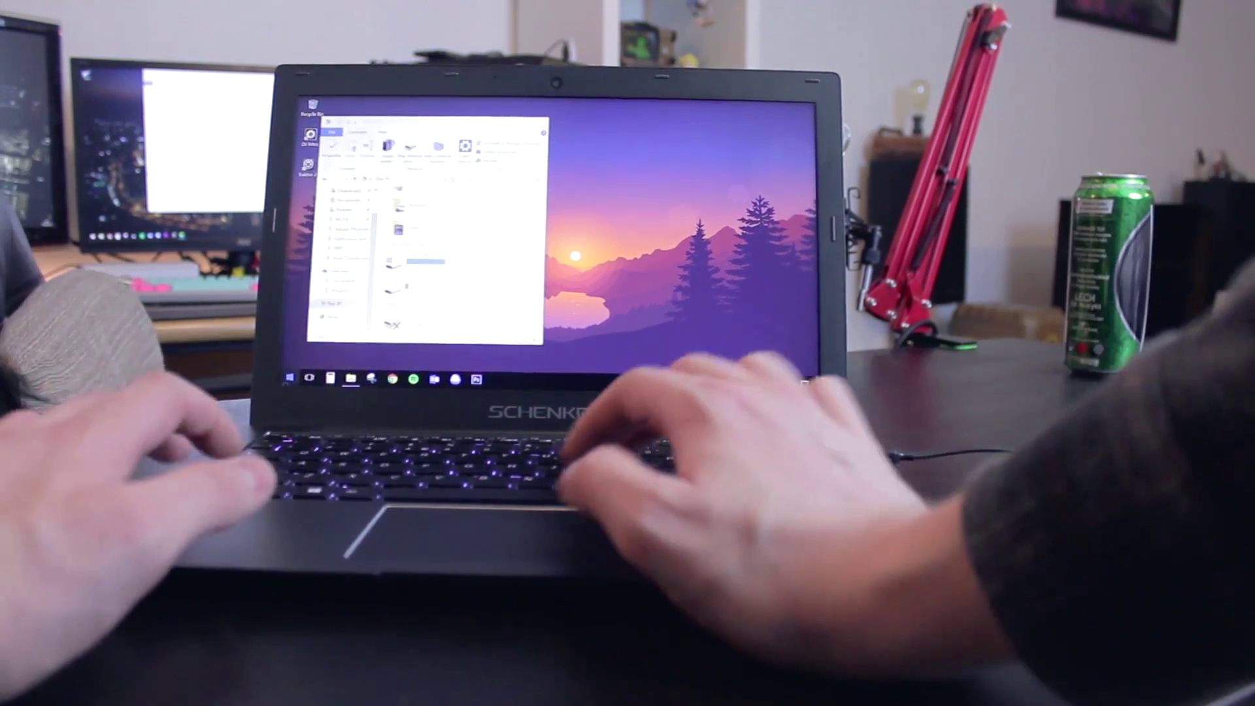
key("super+x")
key("k")
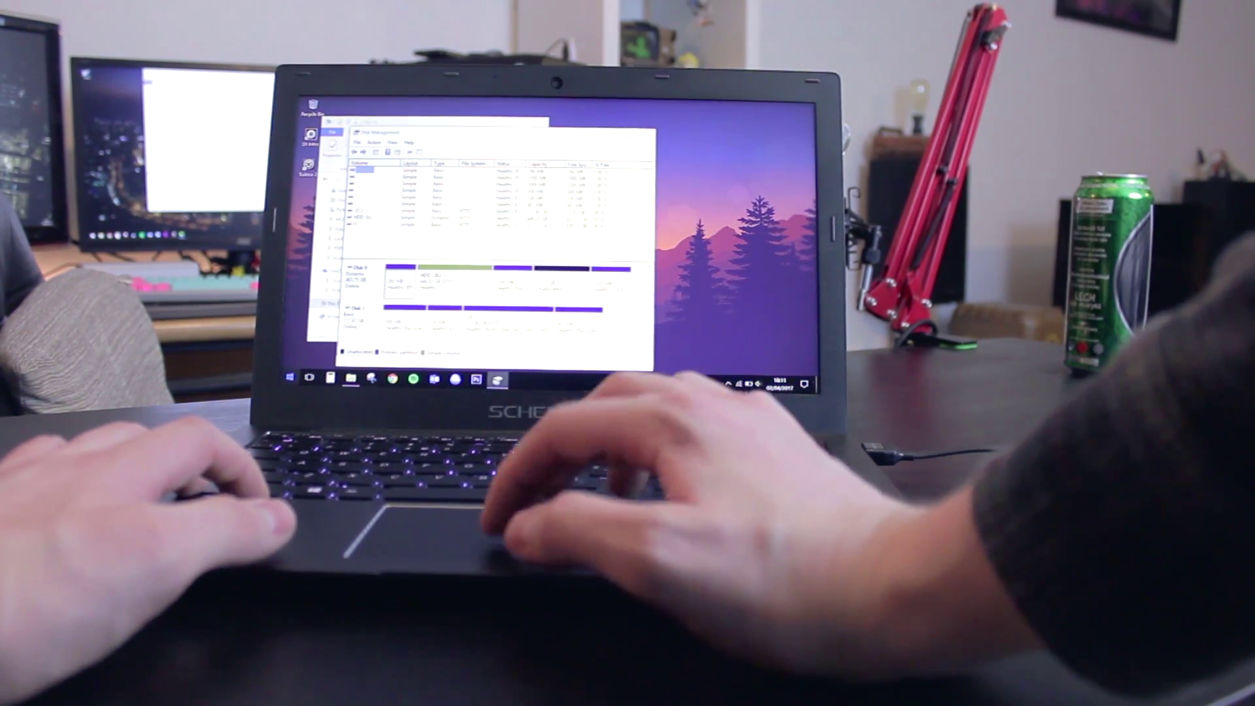
key("alt+F4")
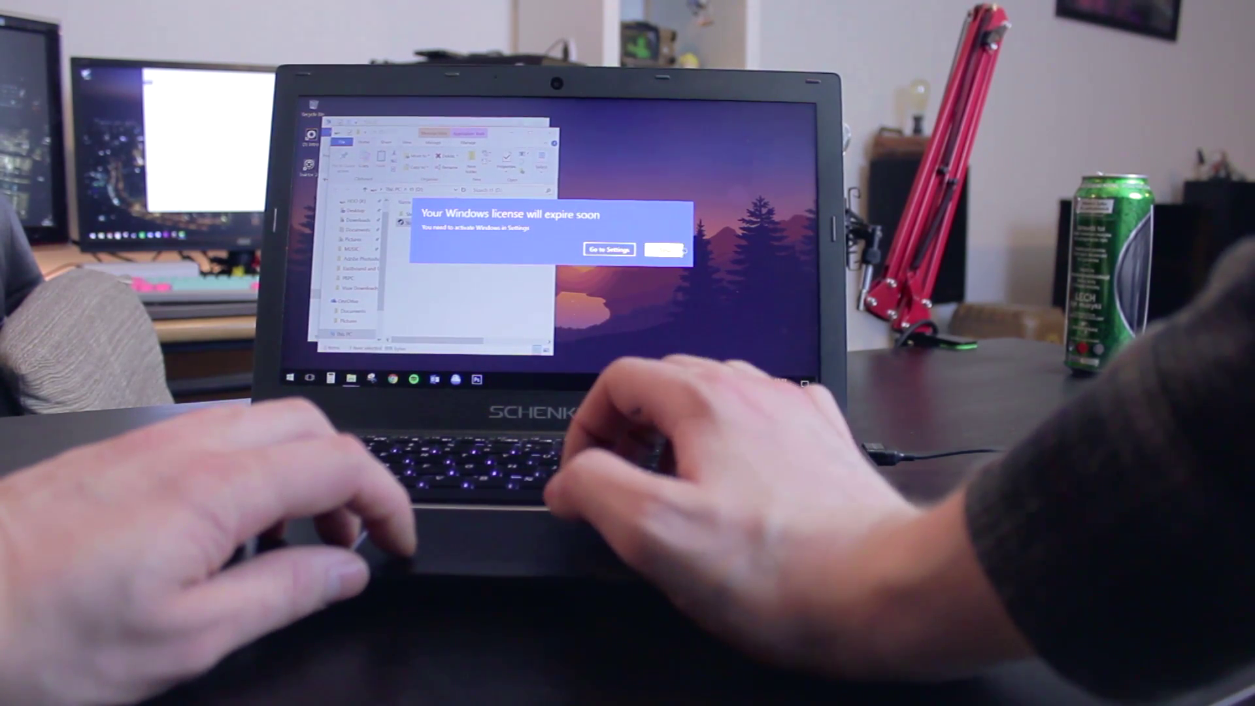
left_click(682, 250)
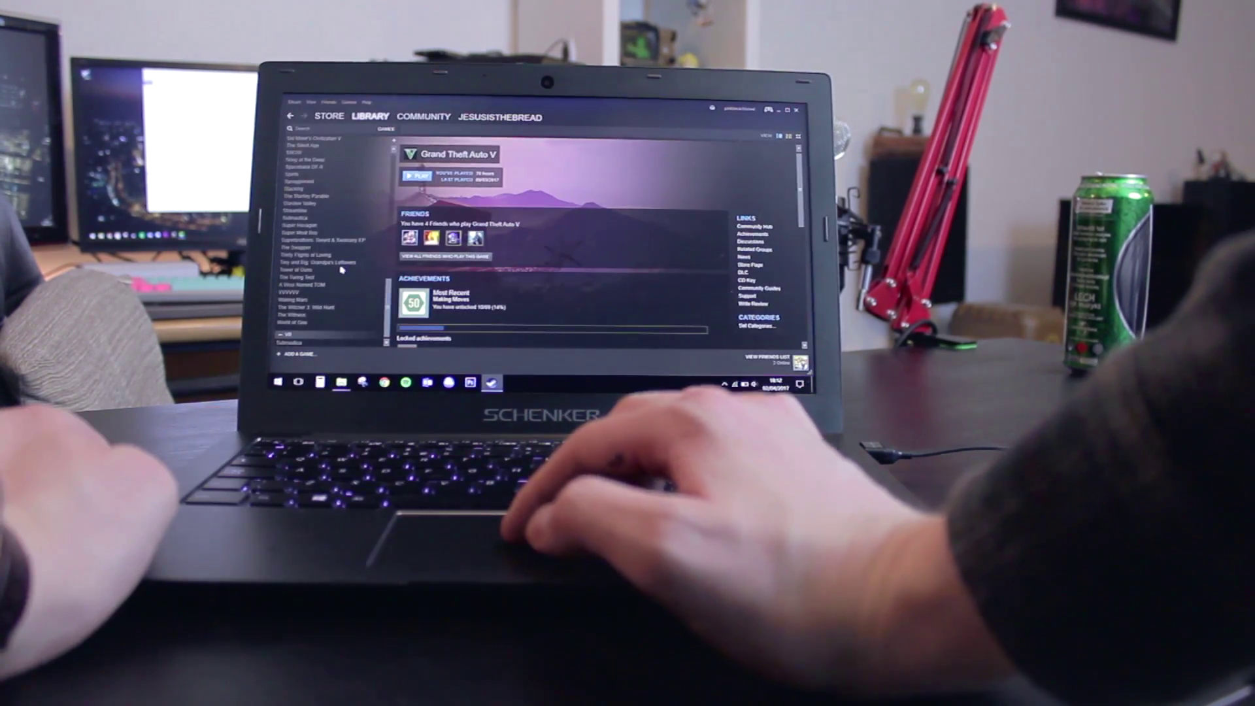
scroll(341, 269, "up", 10)
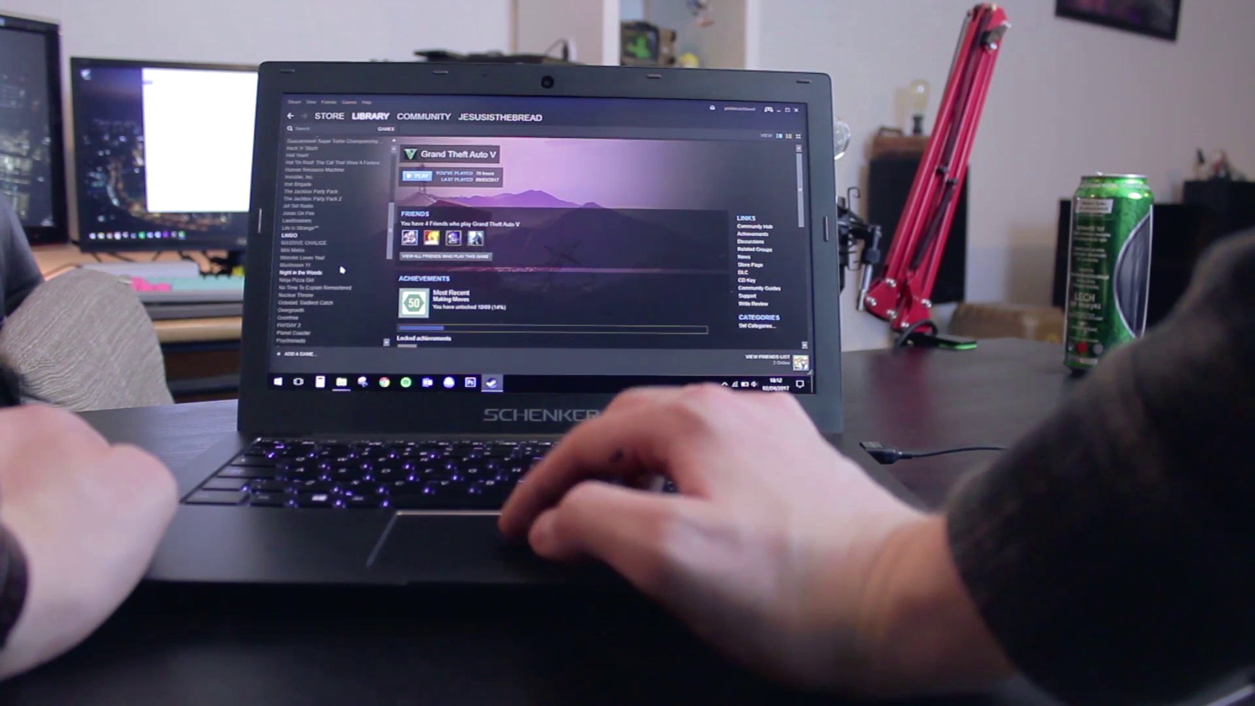
left_click(285, 236)
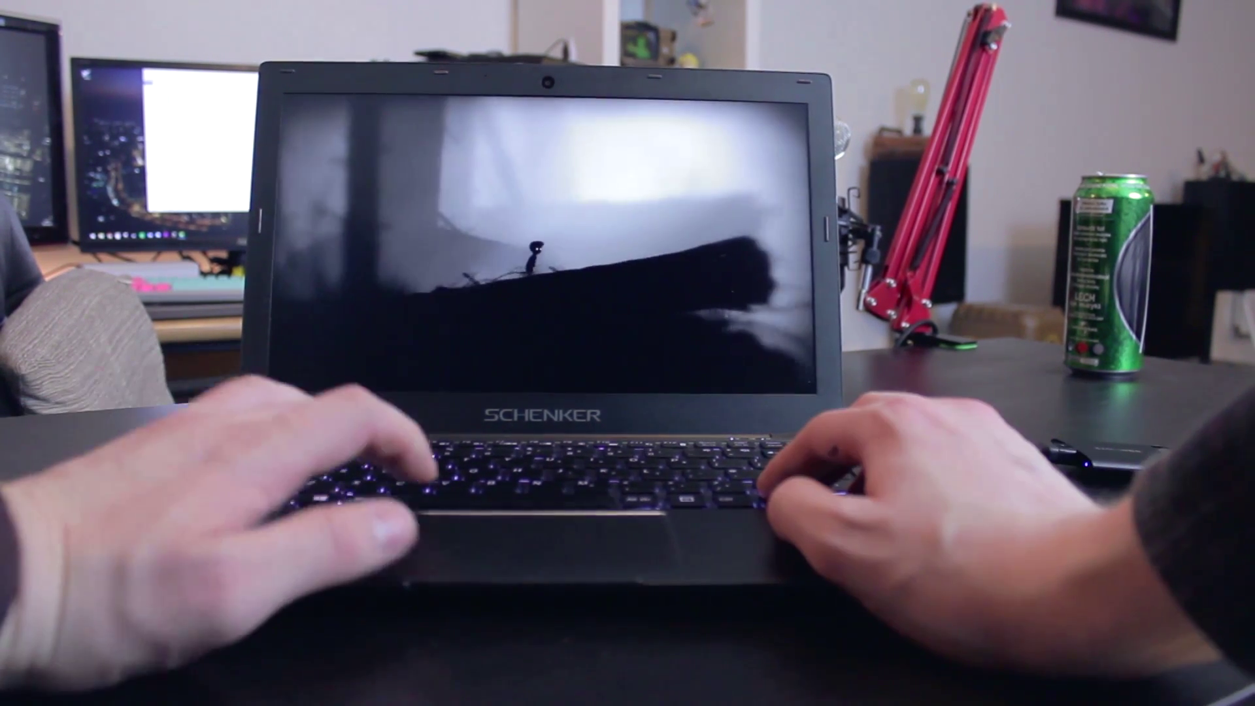
key("Right")
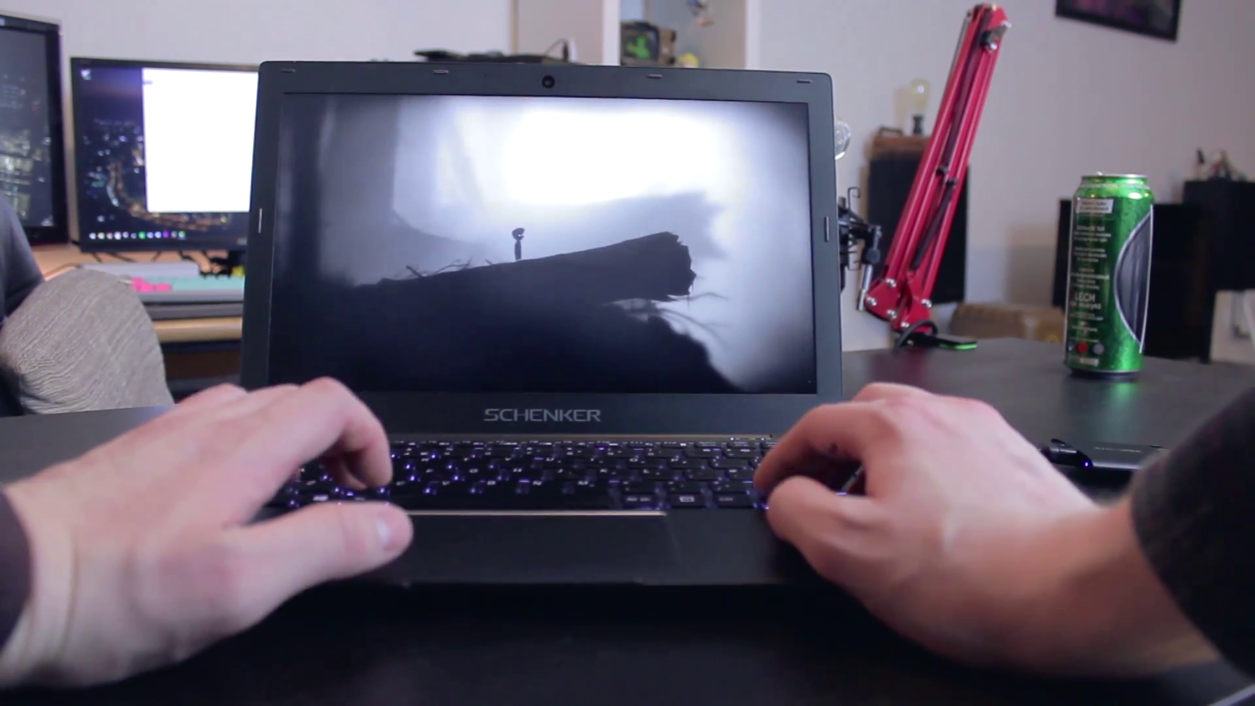
key("Up")
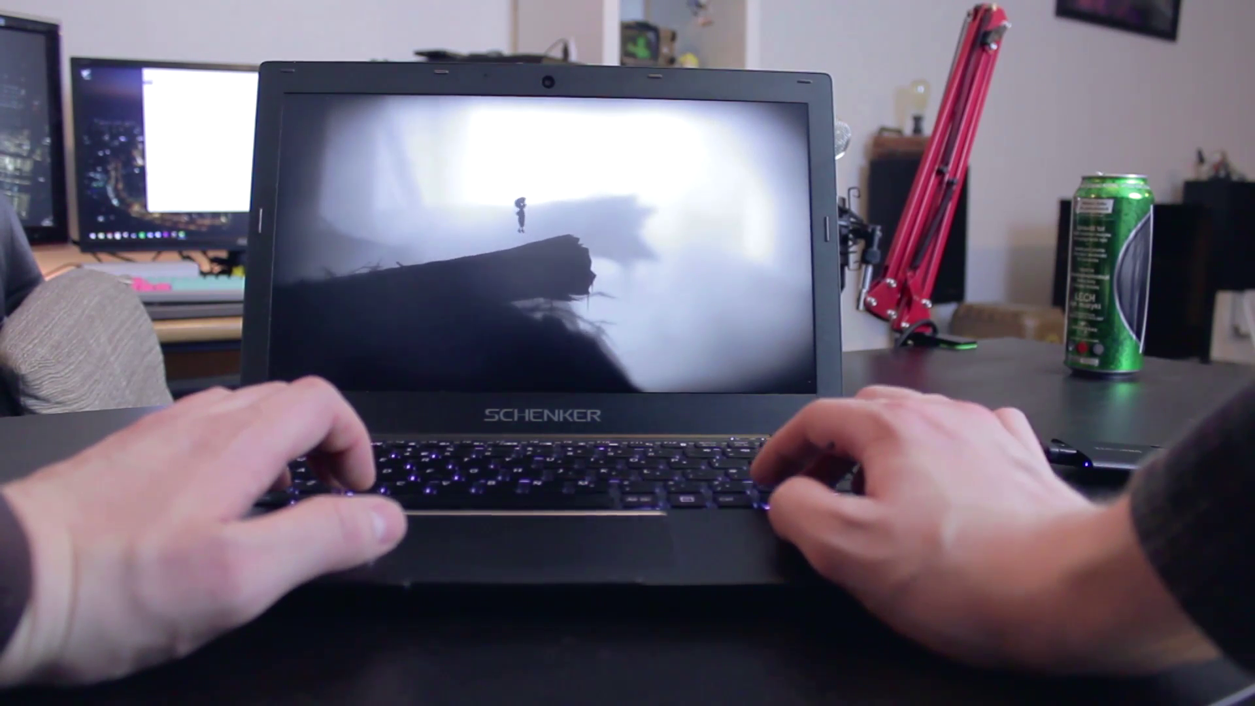